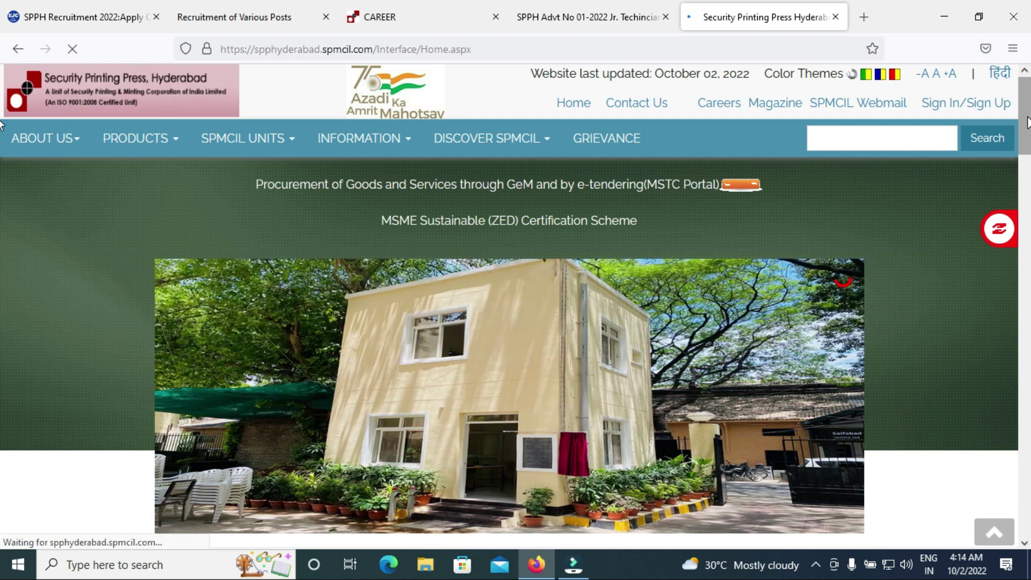
Look over the Security Printing Press, Hyderabad home page, including its commemorative coin sections
scroll(2, 124, "down", 8)
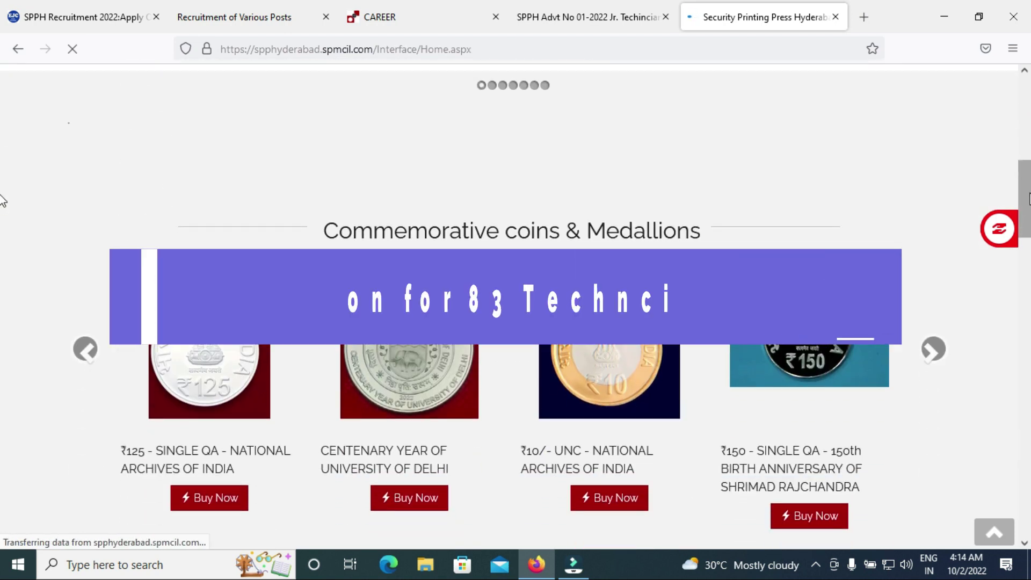
scroll(2, 209, "down", 8)
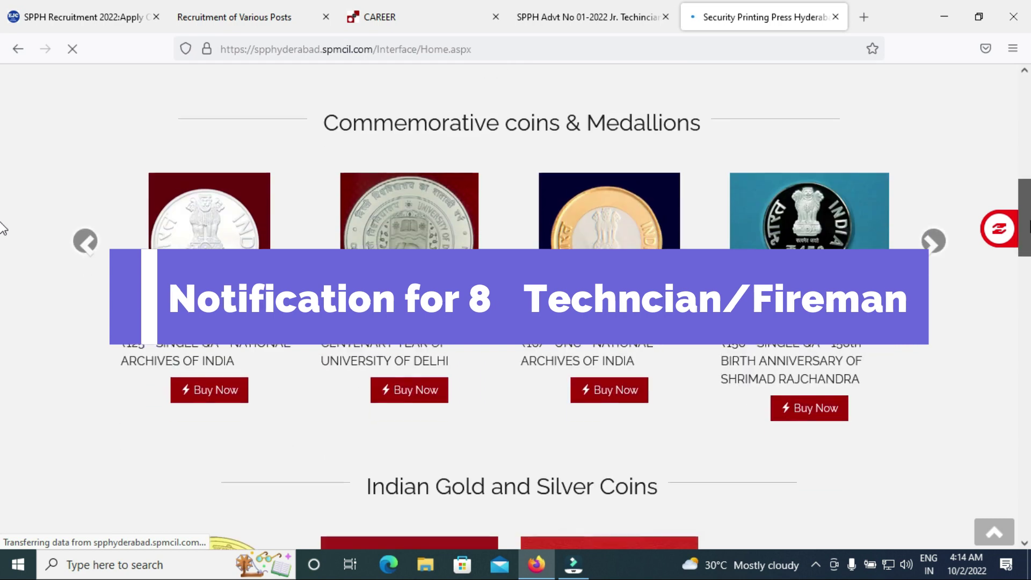
scroll(2, 280, "down", 5)
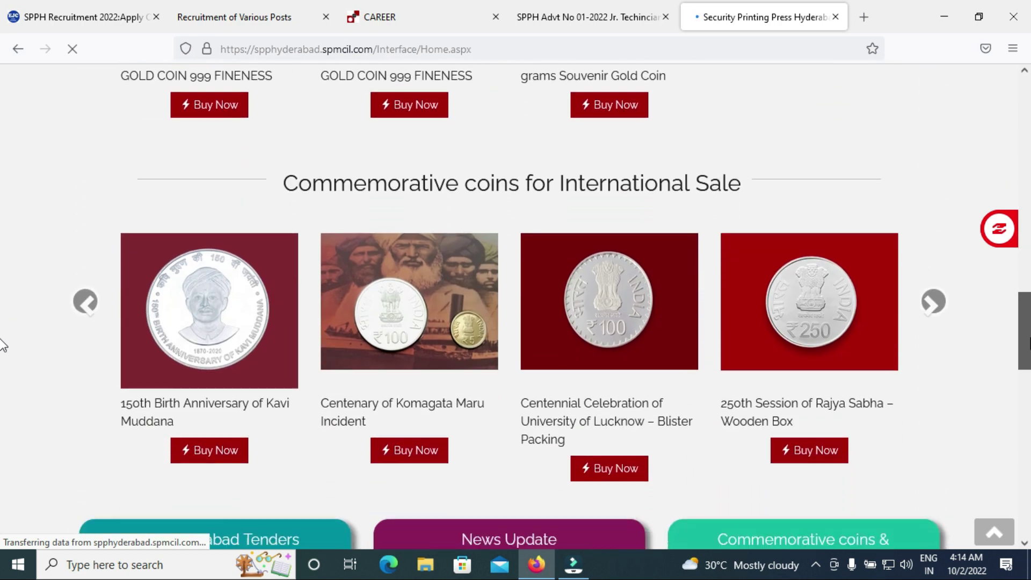
scroll(2, 339, "up", 15)
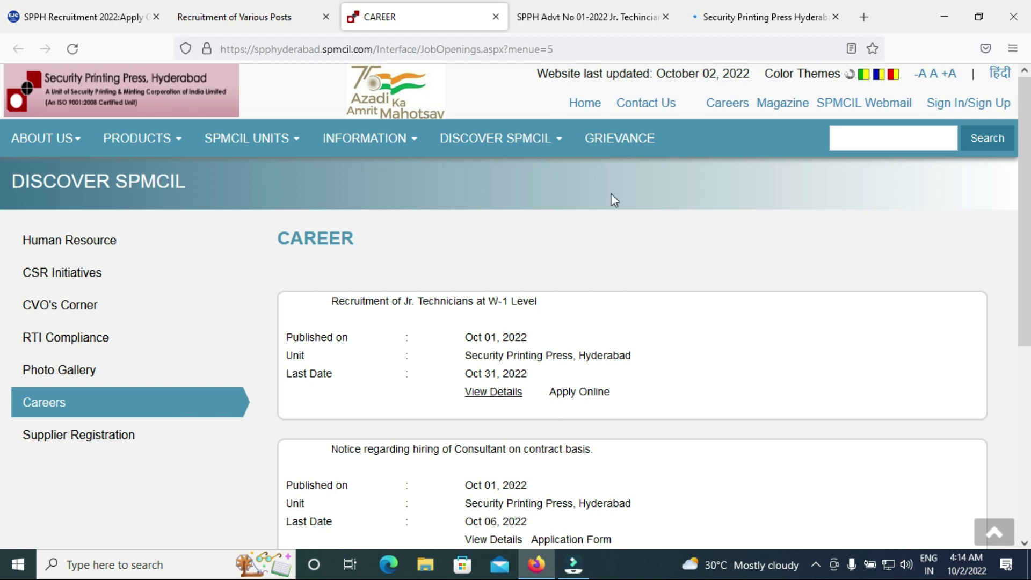
Open the SPPH Advt No 01-2022 Jr. Technicians advertisement and review its table of vacant posts at W-1 level
left_click(589, 17)
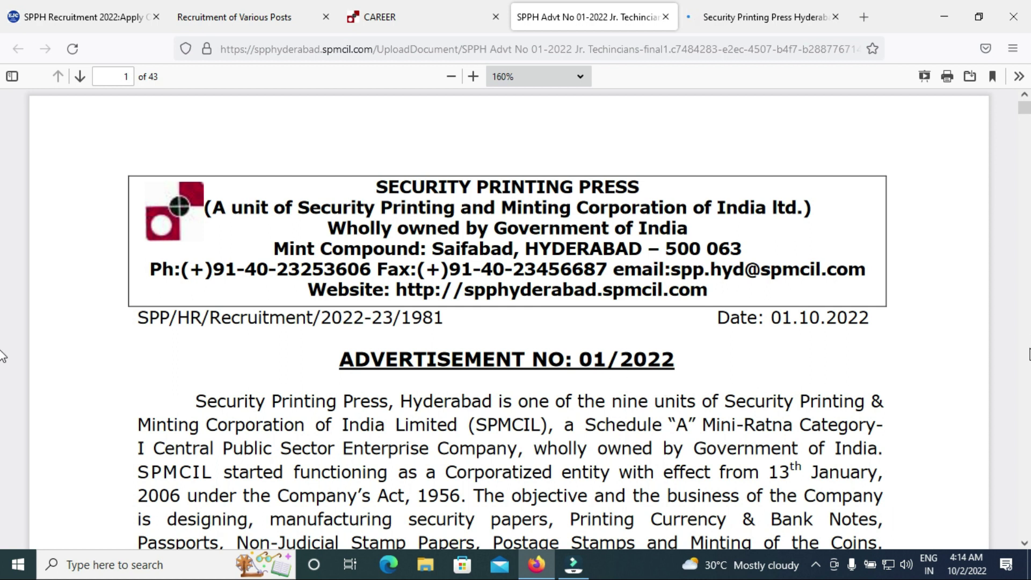
scroll(1, 356, "down", 7)
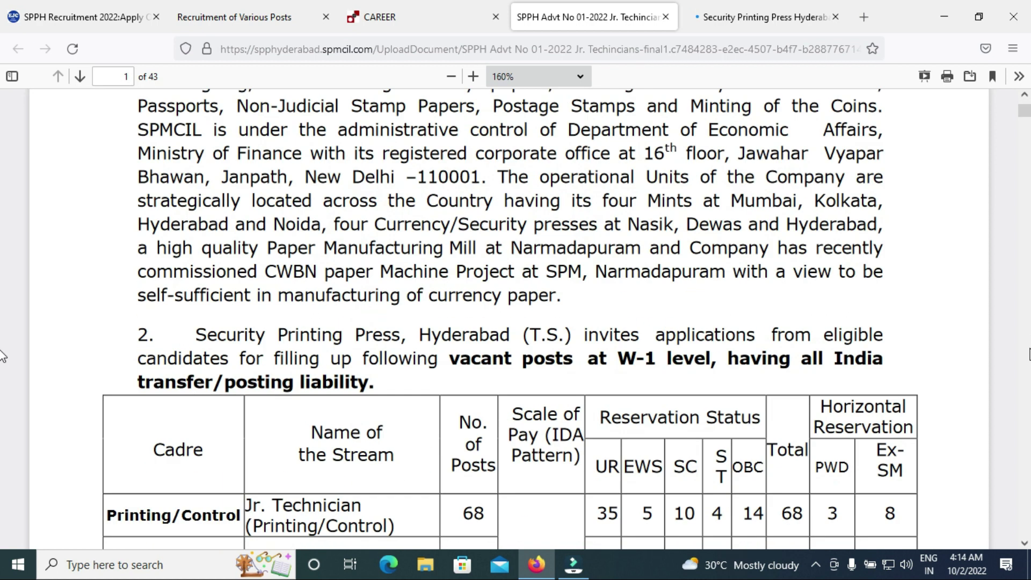
left_click(1025, 545)
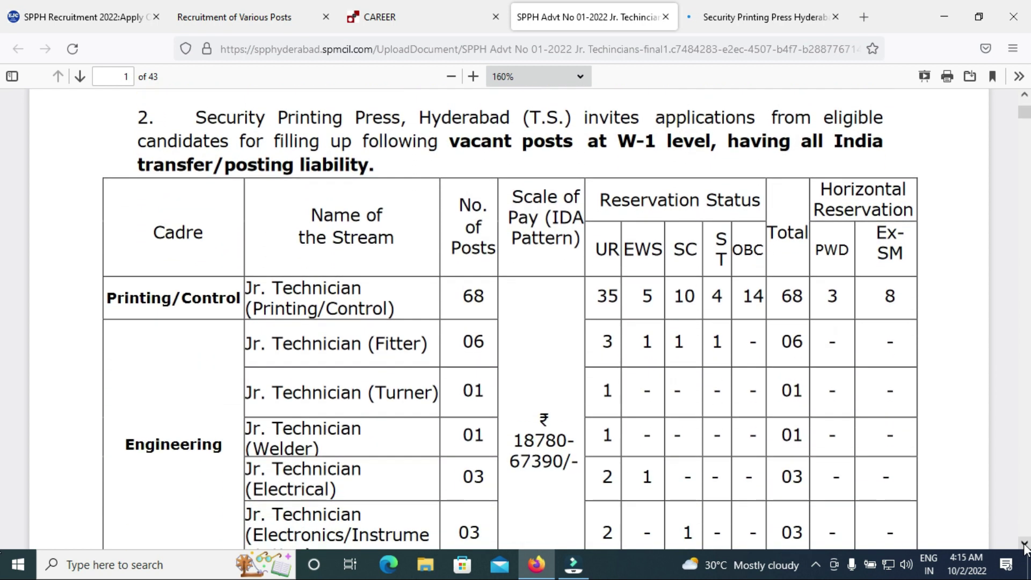
left_click(1025, 545)
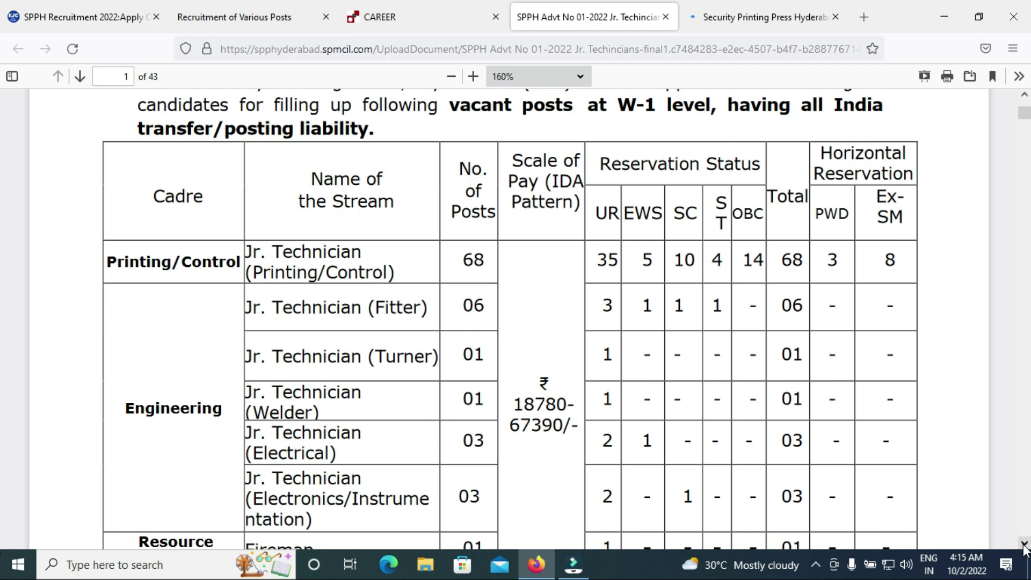
left_click(1025, 545)
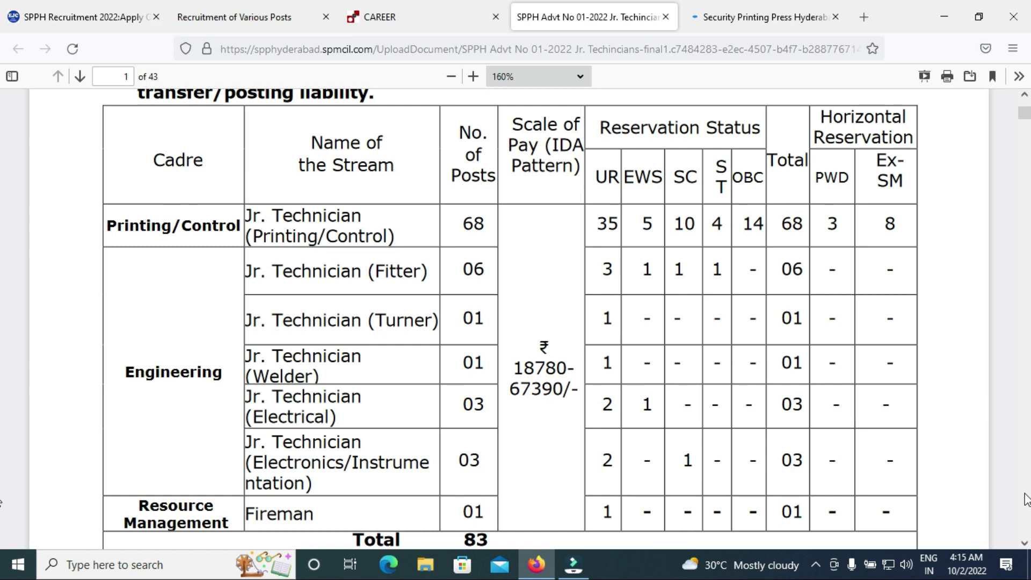
Examine the eligibility criteria for Jr. Technician (Printing/Control), highlighting the birth-date range and the full-time ITI certificate requirement
scroll(1027, 502, "down", 15)
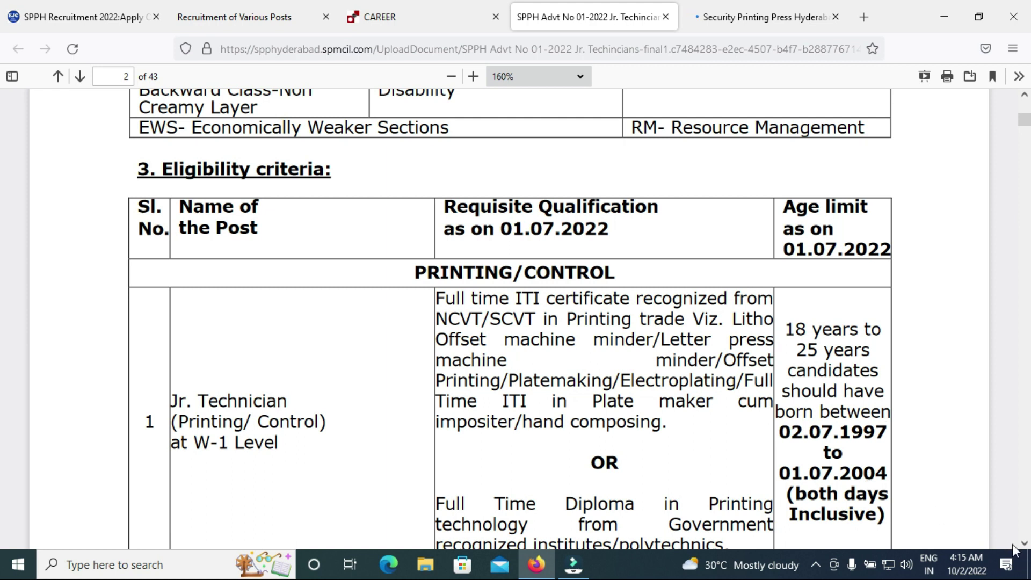
scroll(887, 457, "down", 2)
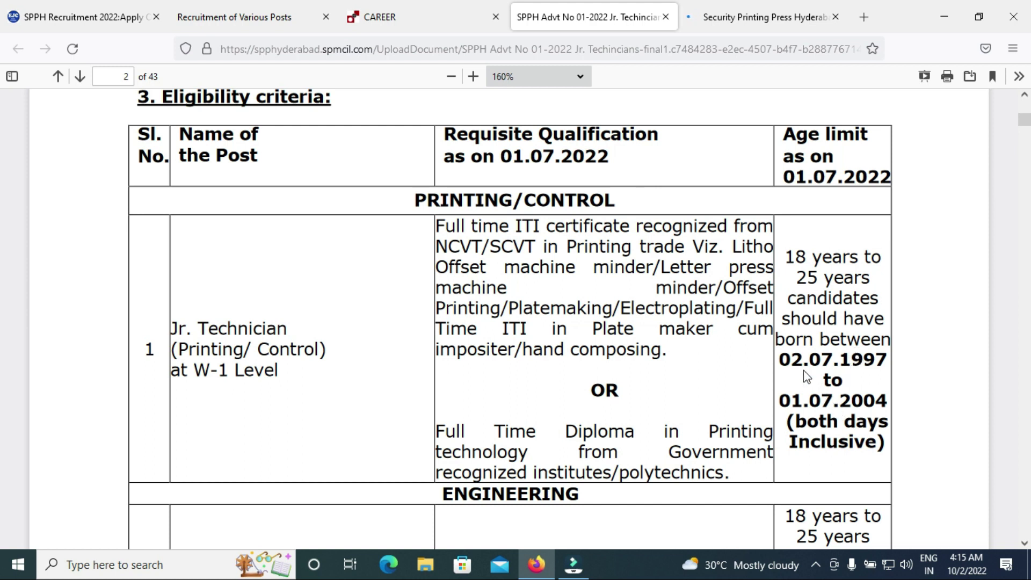
left_click_drag(785, 363, 889, 411)
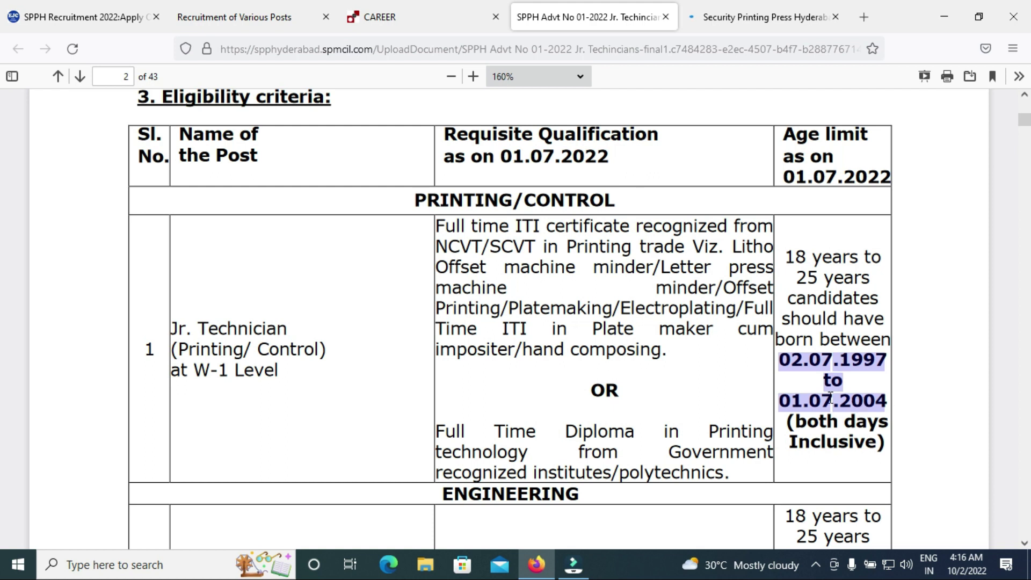
left_click(866, 391)
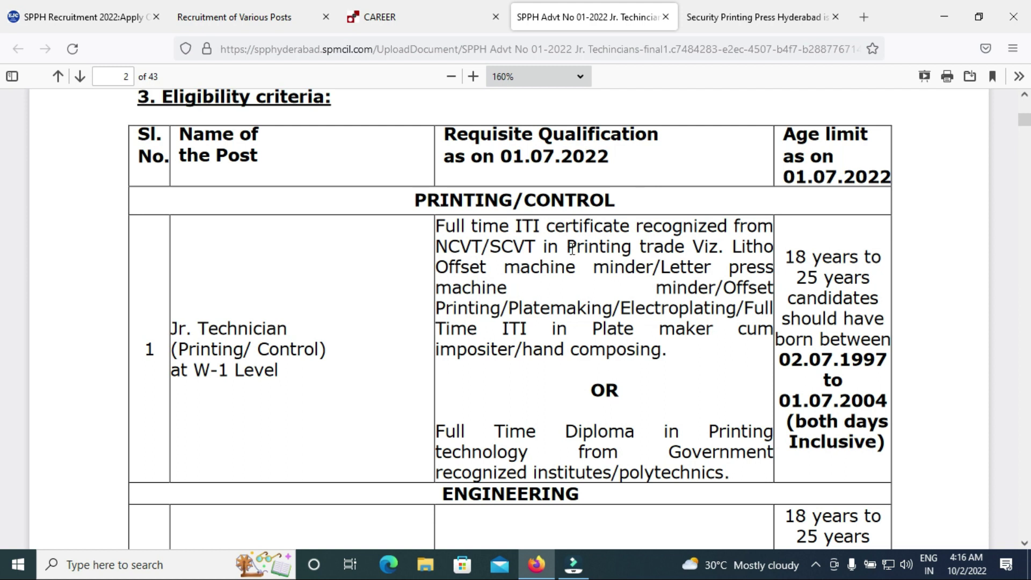
left_click_drag(567, 247, 613, 246)
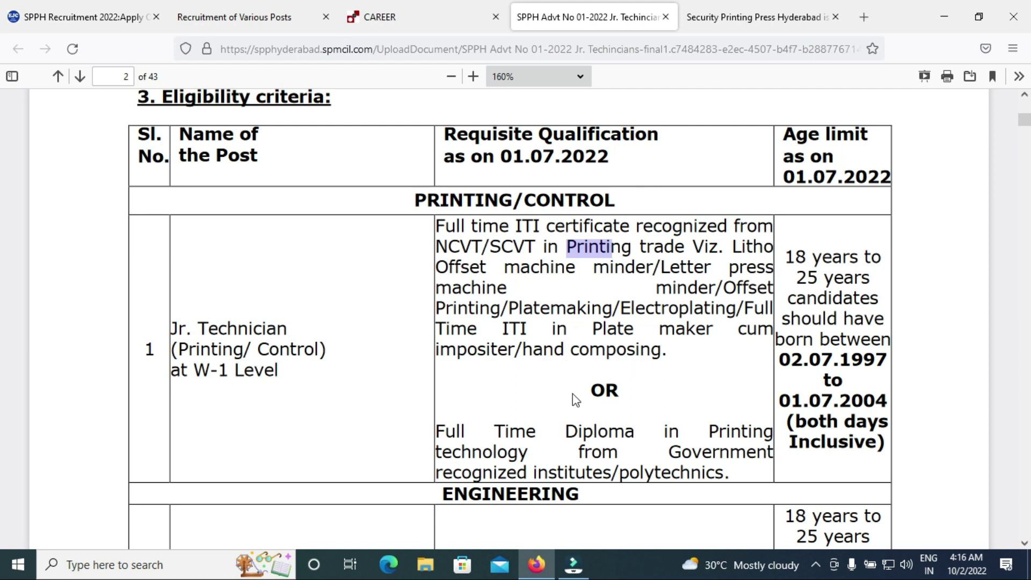
left_click_drag(436, 221, 672, 352)
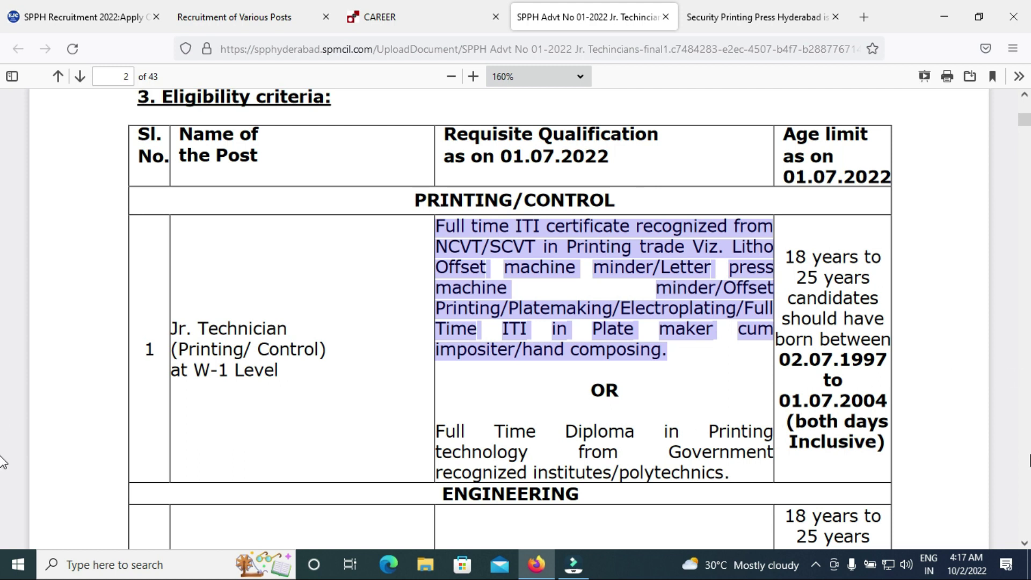
Review the eligibility criteria for the Engineering posts and the Fireman post, highlighting the Fireman post name
left_click(1025, 544)
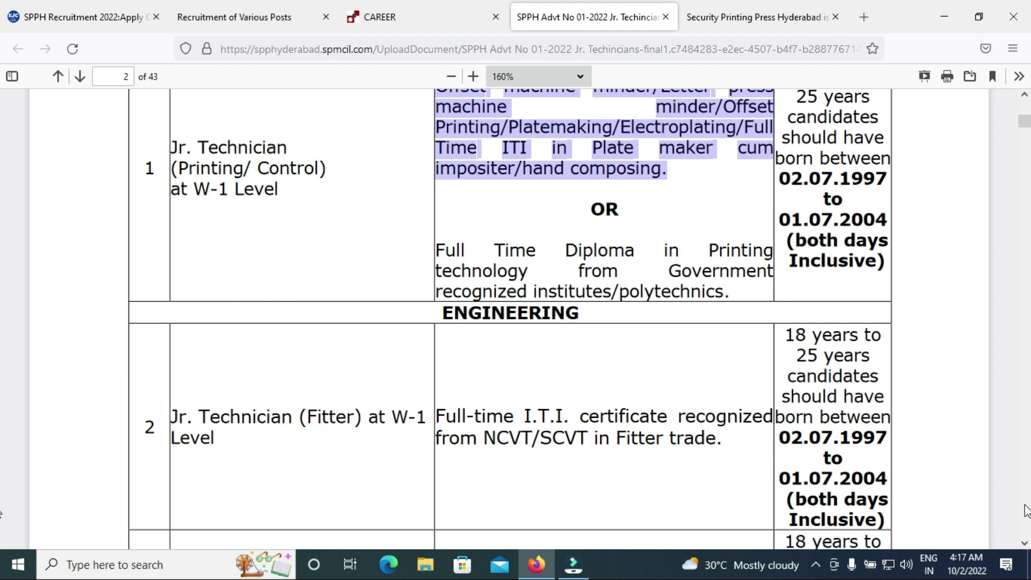
scroll(1027, 512, "down", 5)
scroll(1027, 512, "down", 5)
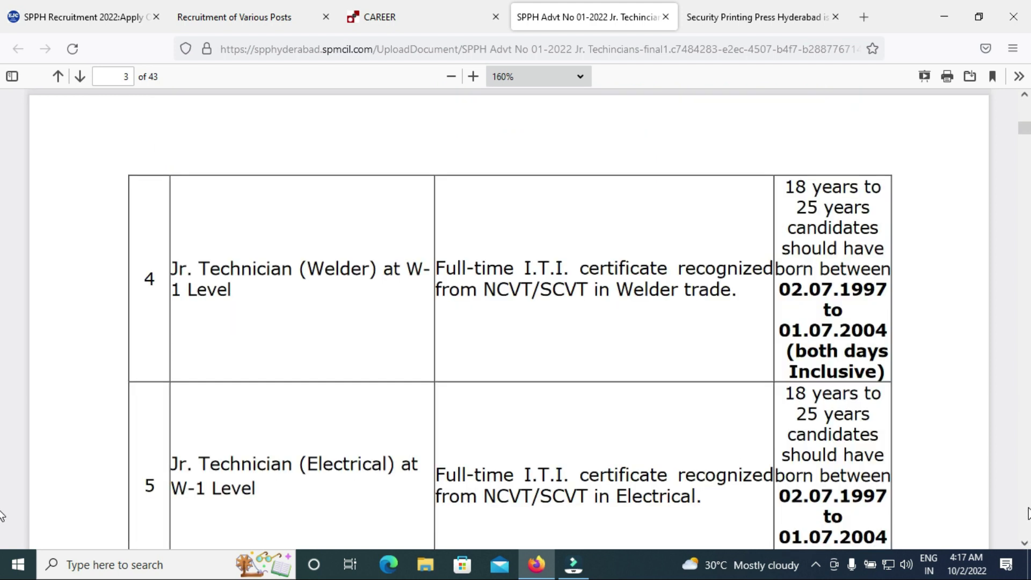
scroll(1026, 511, "down", 7)
scroll(1027, 511, "down", 7)
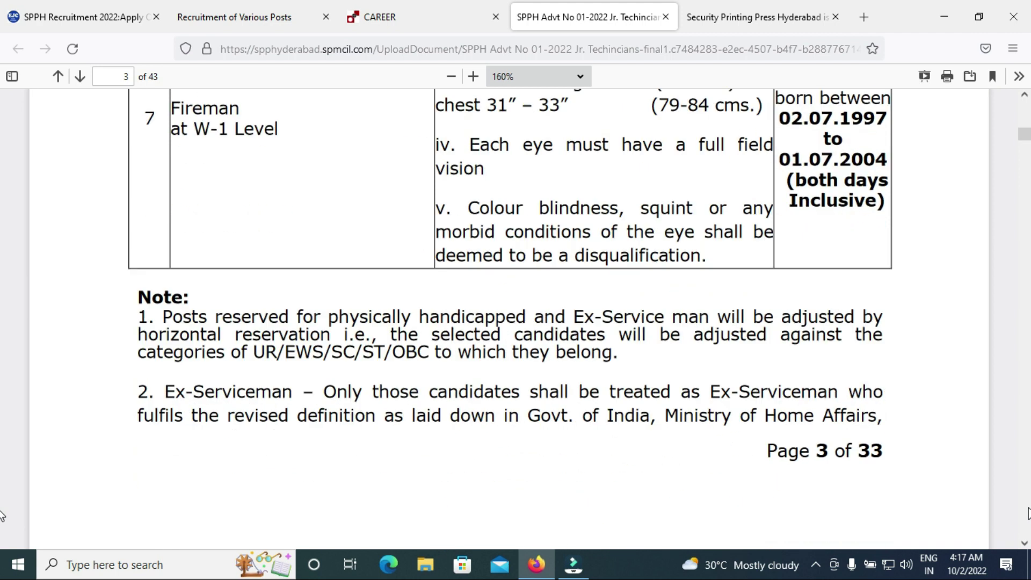
scroll(1025, 102, "up", 4)
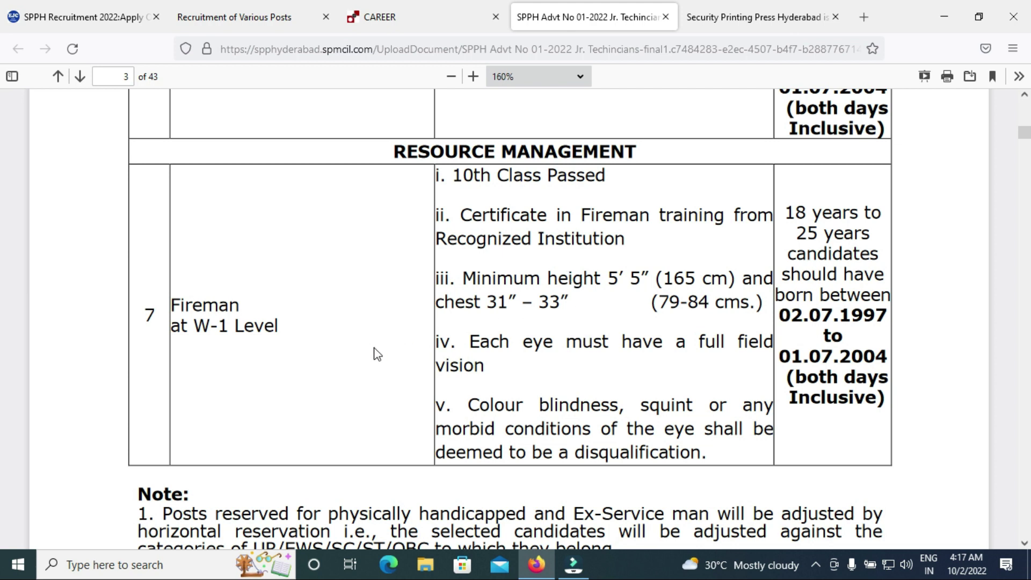
left_click_drag(172, 305, 230, 305)
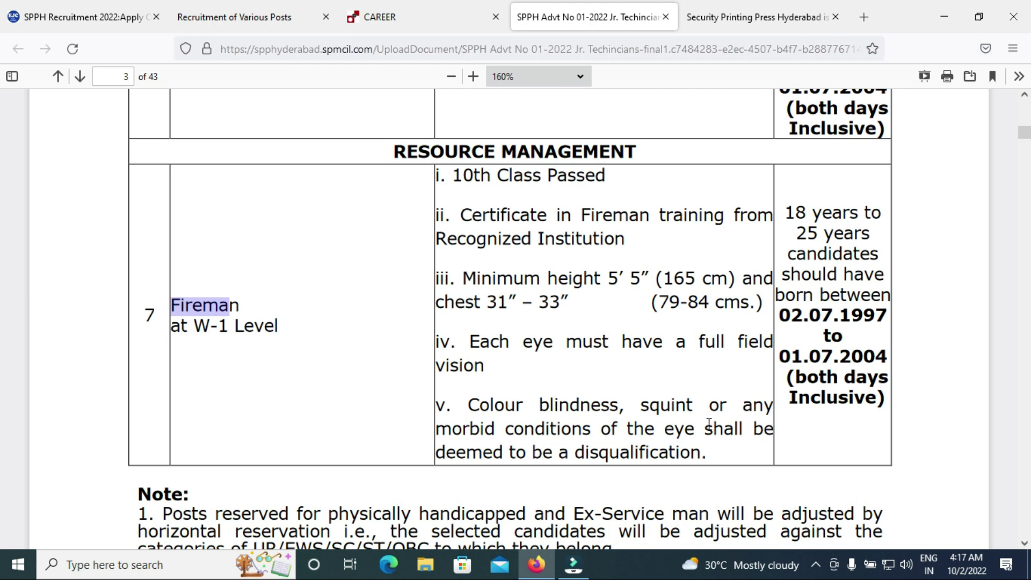
Go to the Examination Fee section on page 7 of the advertisement
left_click(1025, 543)
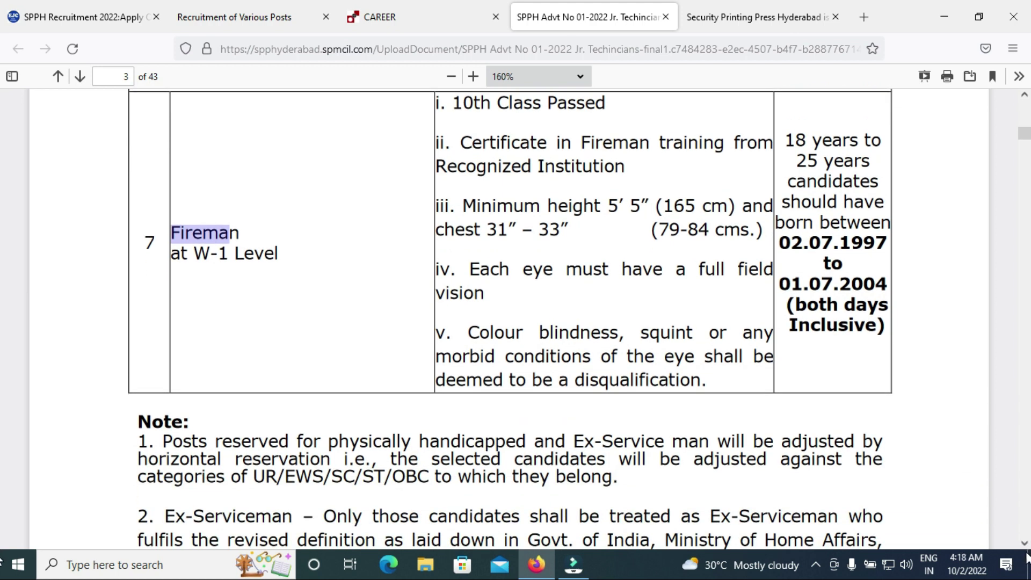
left_click(1029, 508)
scroll(955, 501, "down", 15)
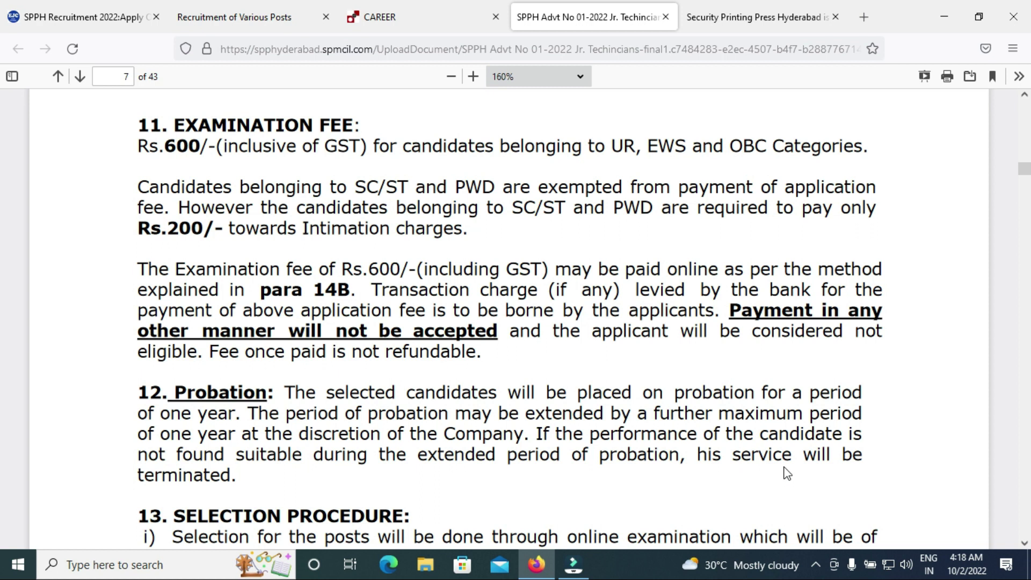
Examine the online examination test table under Selection Procedure, covering Part-A and Part-B
left_click(1024, 543)
left_click_drag(1024, 543, 1024, 543)
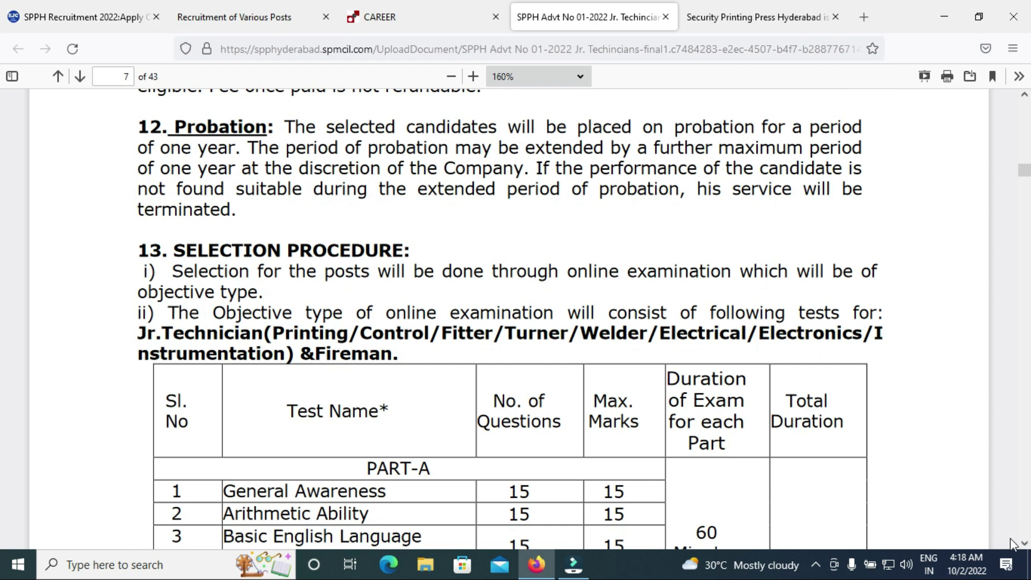
left_click(1024, 543)
left_click_drag(1024, 543, 1024, 543)
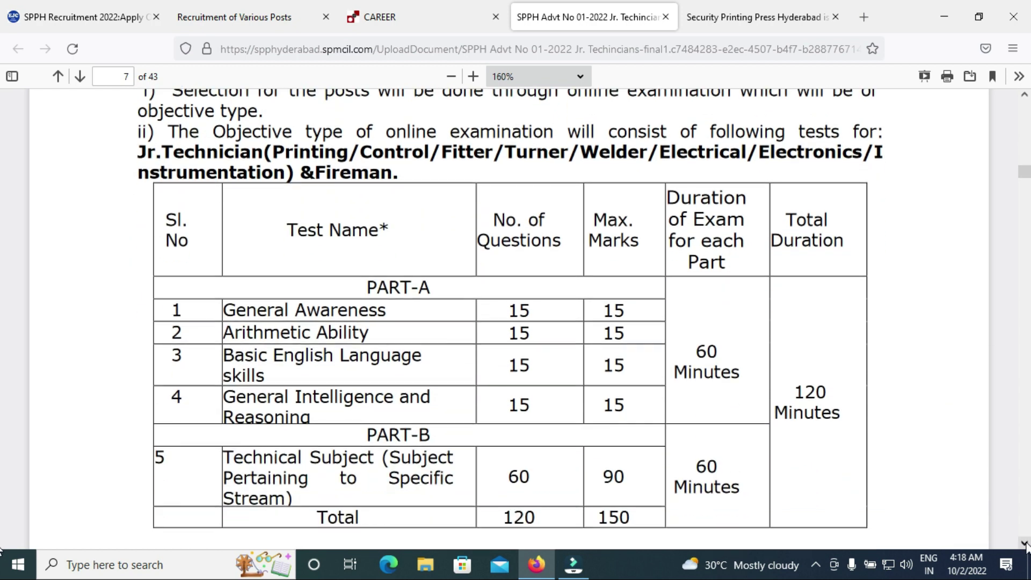
left_click(1025, 543)
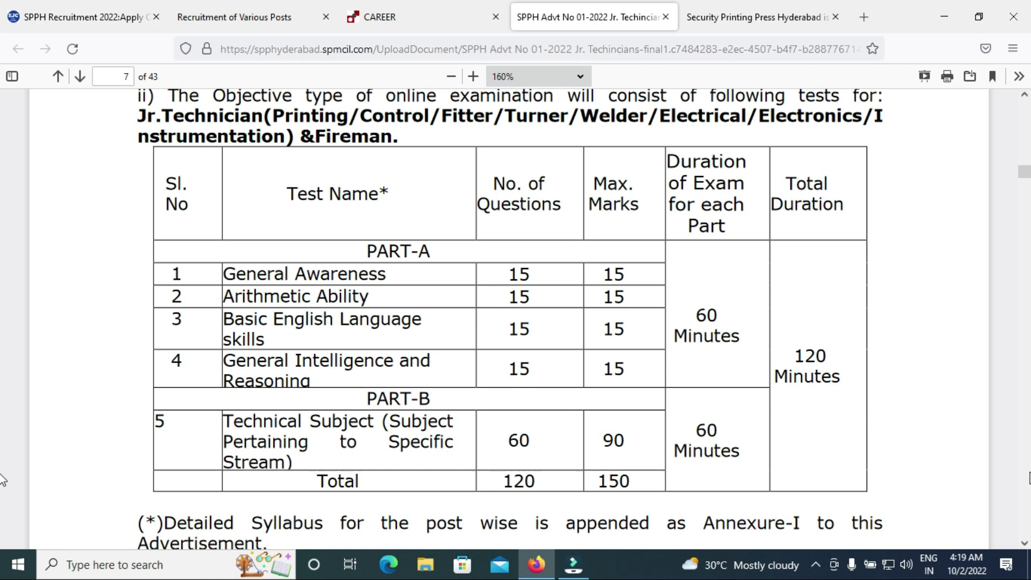
Read the test language and negative marking rules, the Fireman physical test note and the category-wise cut-off marks
scroll(1026, 479, "down", 5)
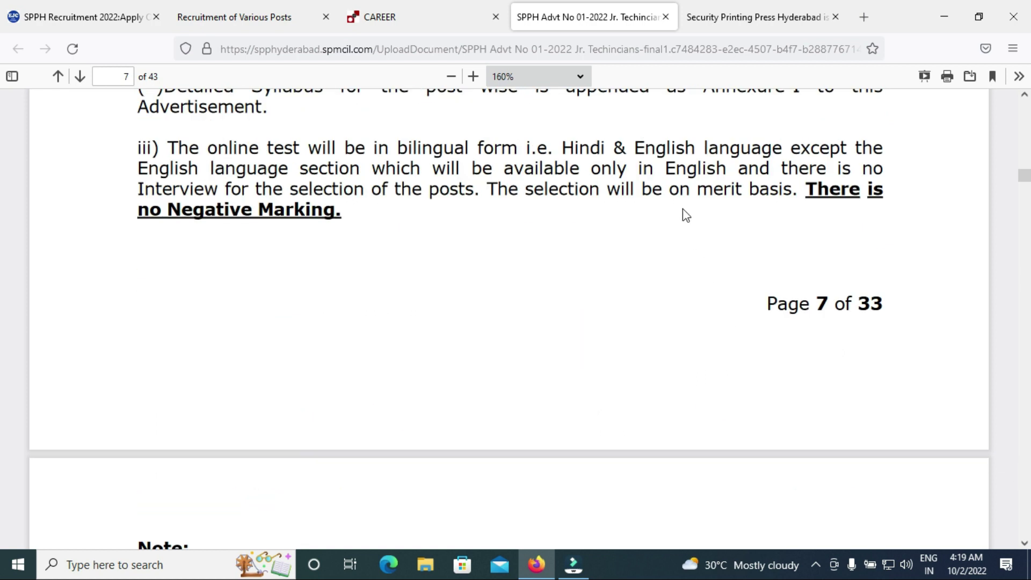
left_click_drag(804, 190, 814, 203)
left_click(764, 202)
scroll(2, 430, "down", 5)
scroll(2, 432, "down", 2)
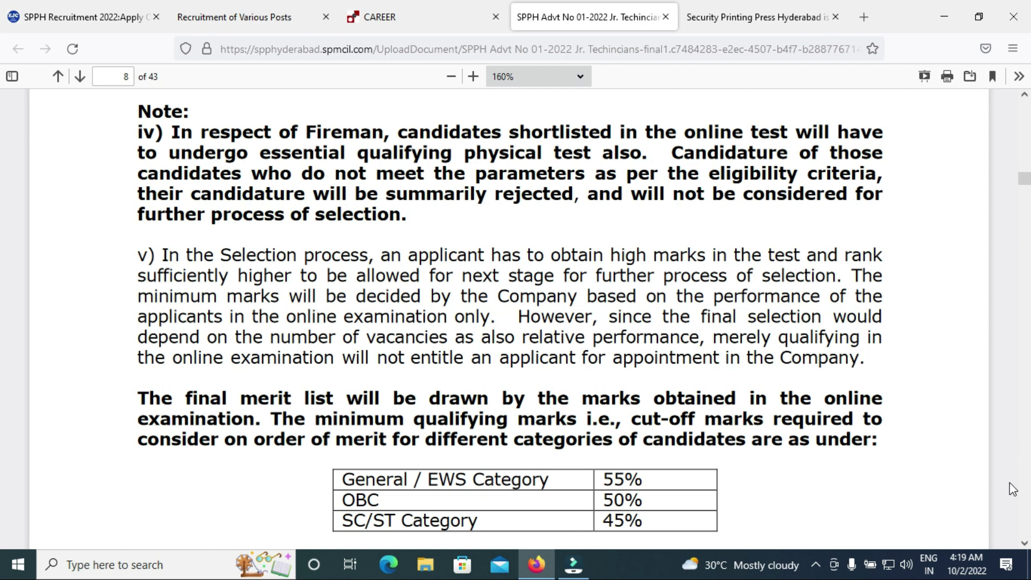
Review the examination schedule, centres and reporting rules, through to the online application dates and scan requirements on page 10
scroll(3, 493, "down", 8)
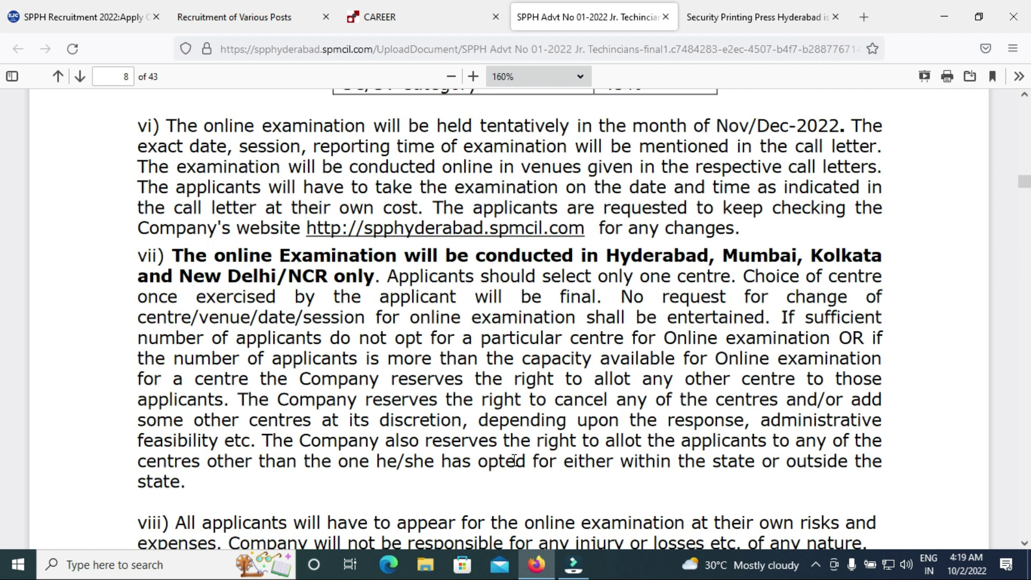
scroll(1023, 461, "down", 12)
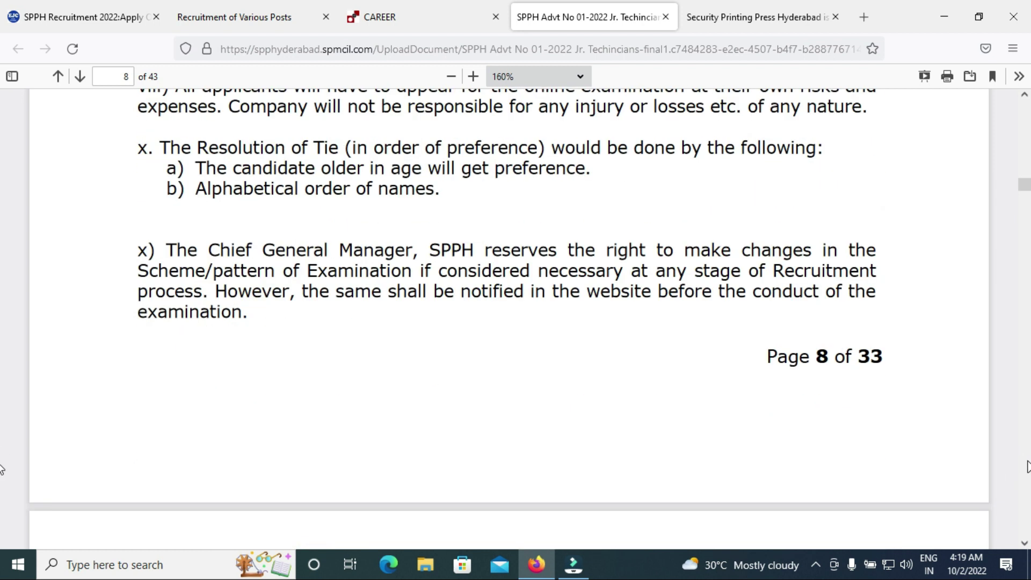
scroll(1027, 468, "down", 20)
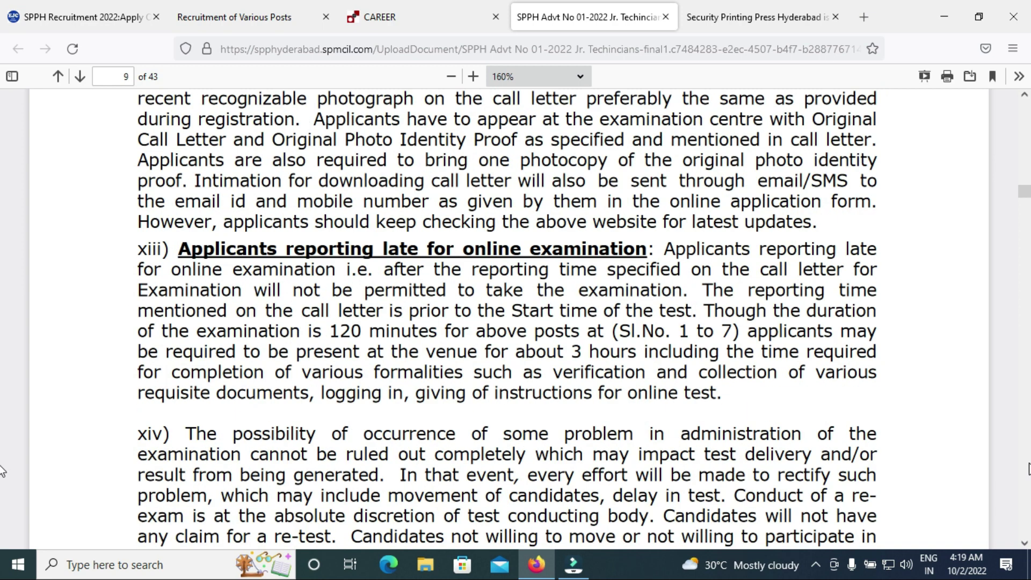
scroll(1027, 469, "down", 12)
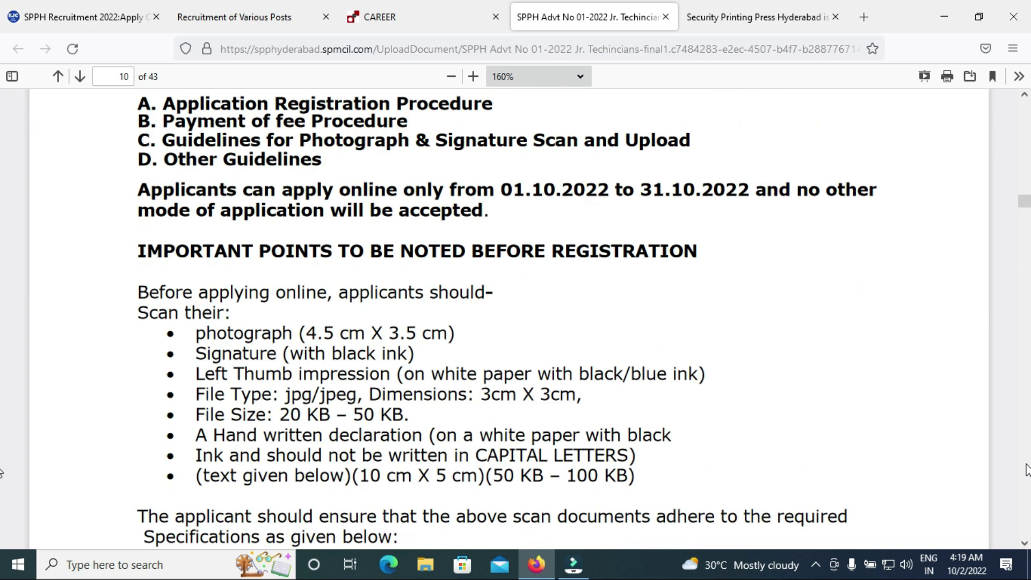
Review the SPPH Recruitment 2022 article from the important dates and vacancies through qualifications to the selection procedure and exam pattern
left_click(57, 17)
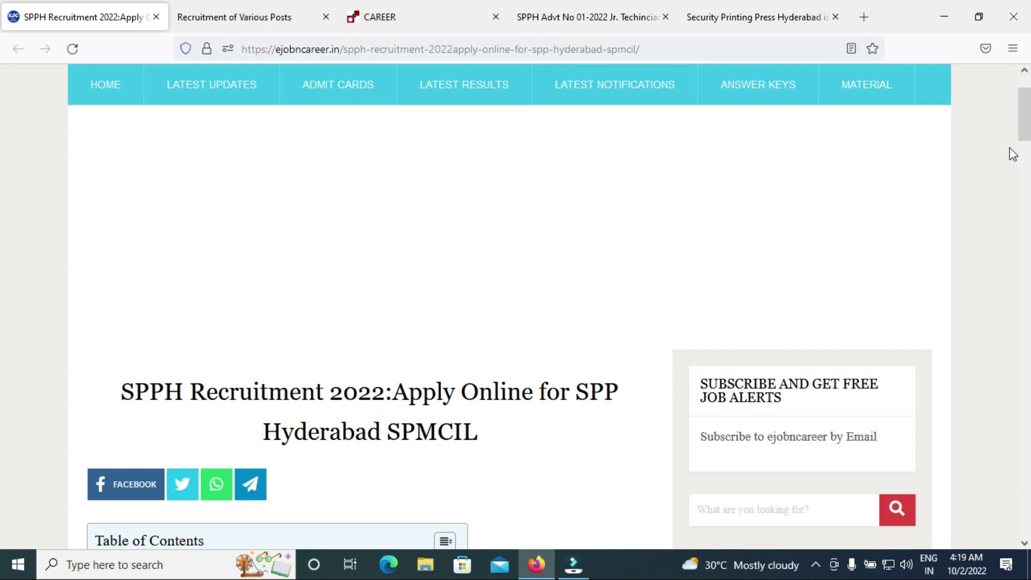
scroll(1, 126, "down", 10)
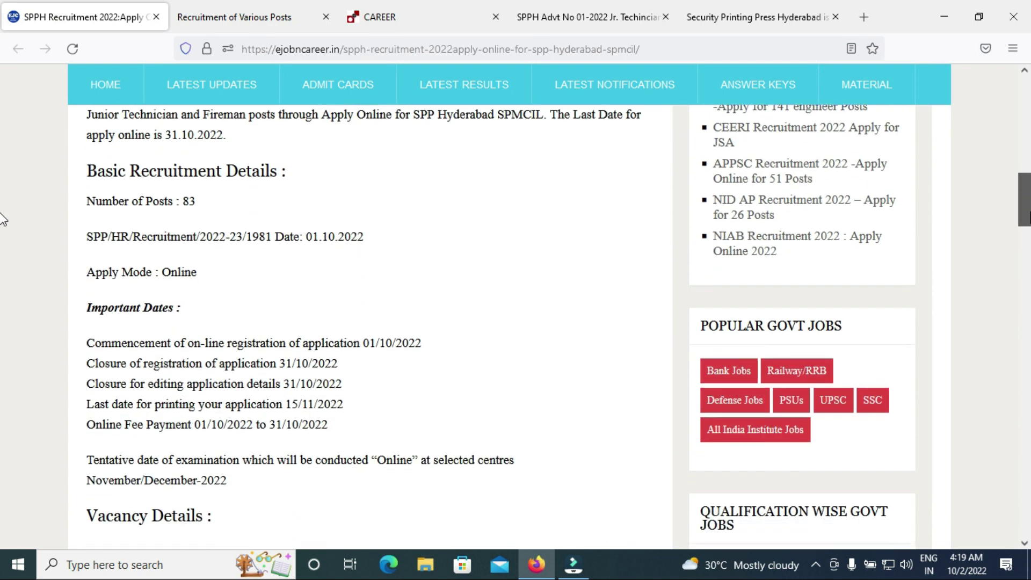
scroll(2, 219, "down", 3)
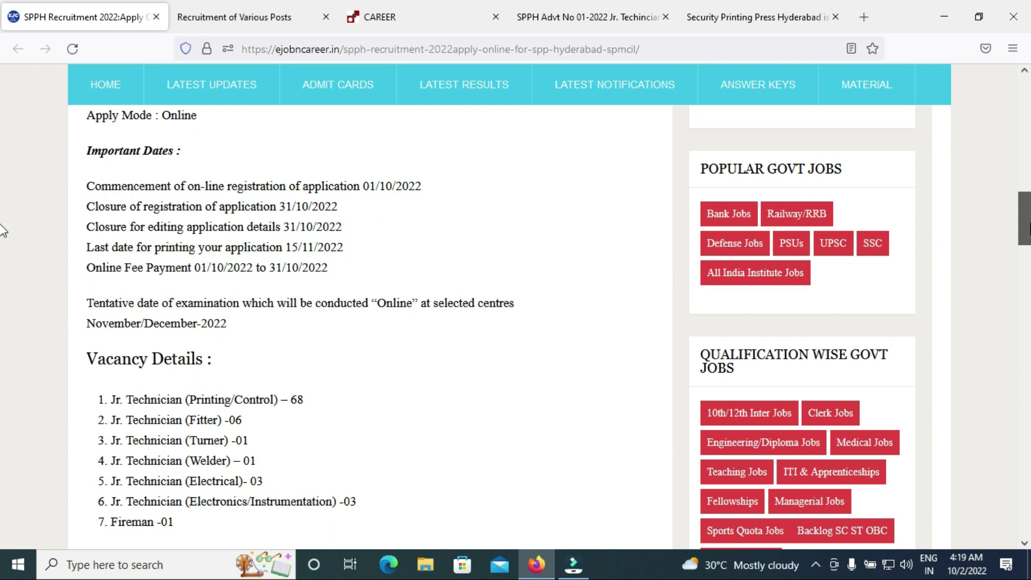
scroll(1, 231, "down", 6)
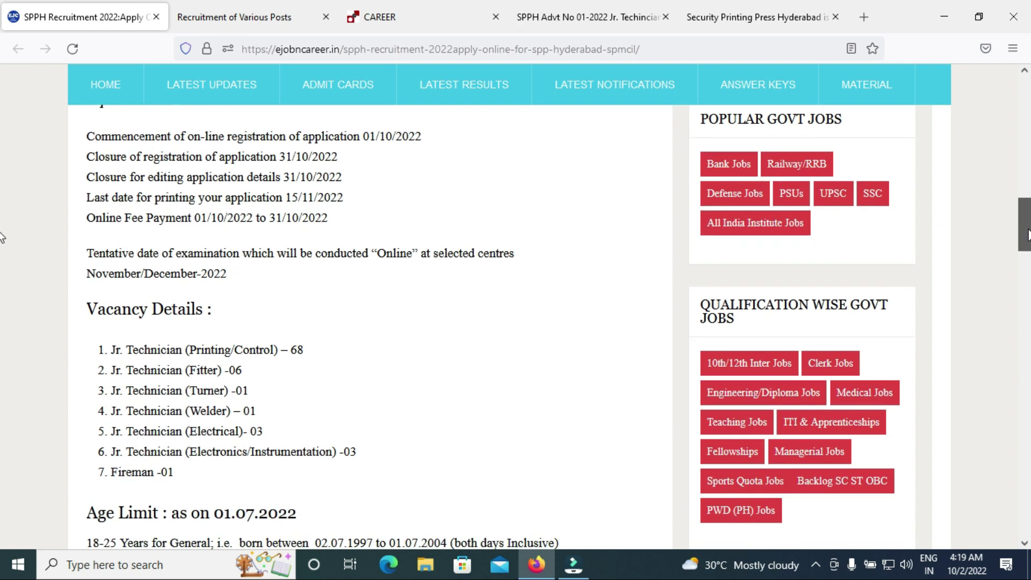
scroll(1, 270, "down", 11)
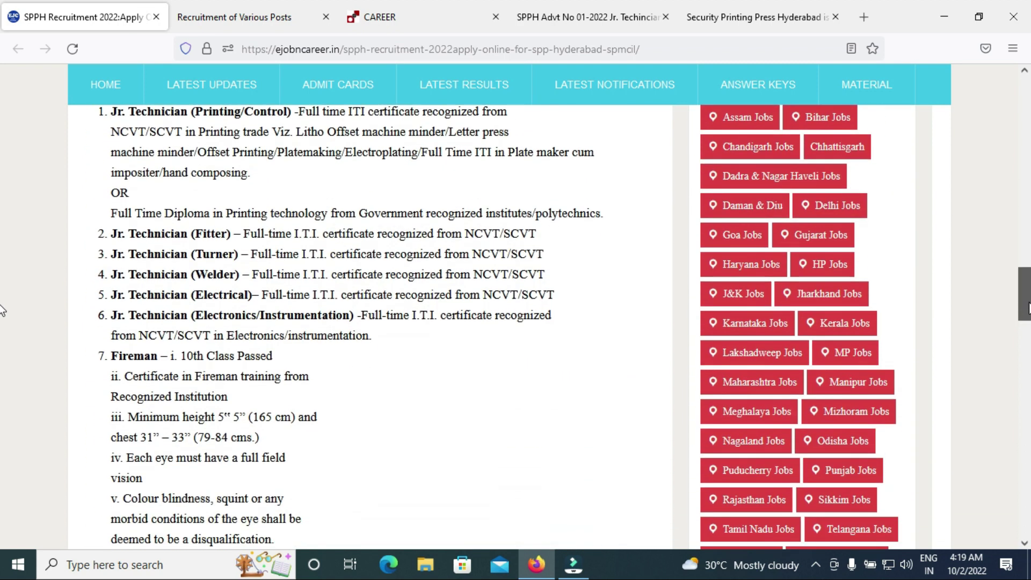
scroll(2, 348, "down", 12)
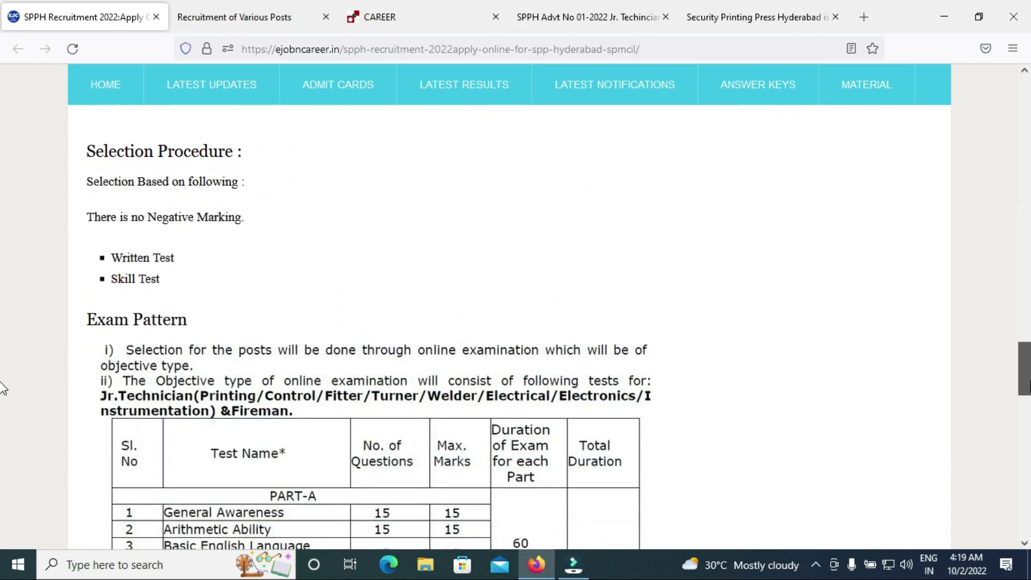
Read the article's Apply Online requirements for the photo, signature, left thumb impression and handwritten declaration uploads
scroll(1, 435, "down", 5)
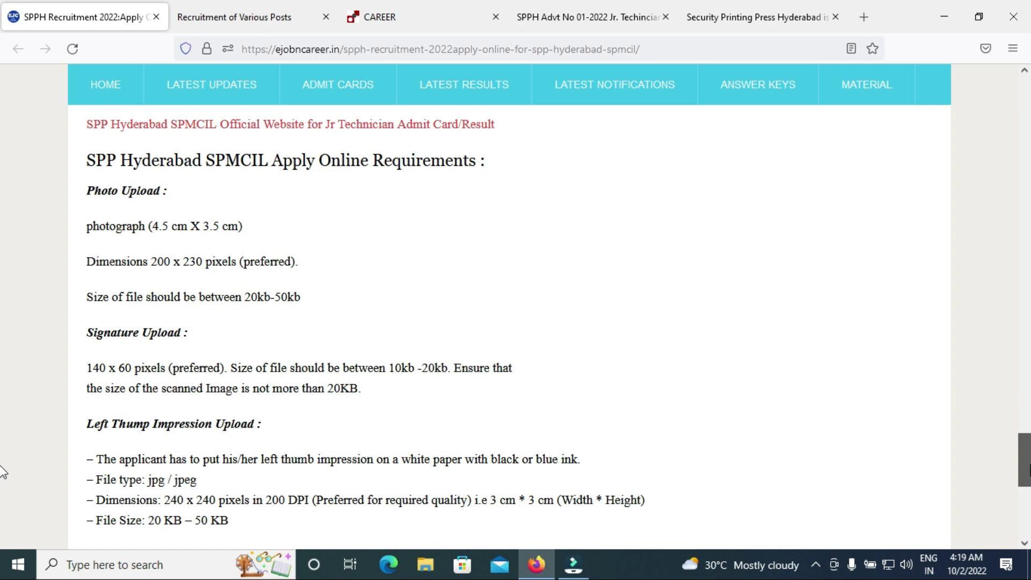
scroll(2, 472, "down", 1)
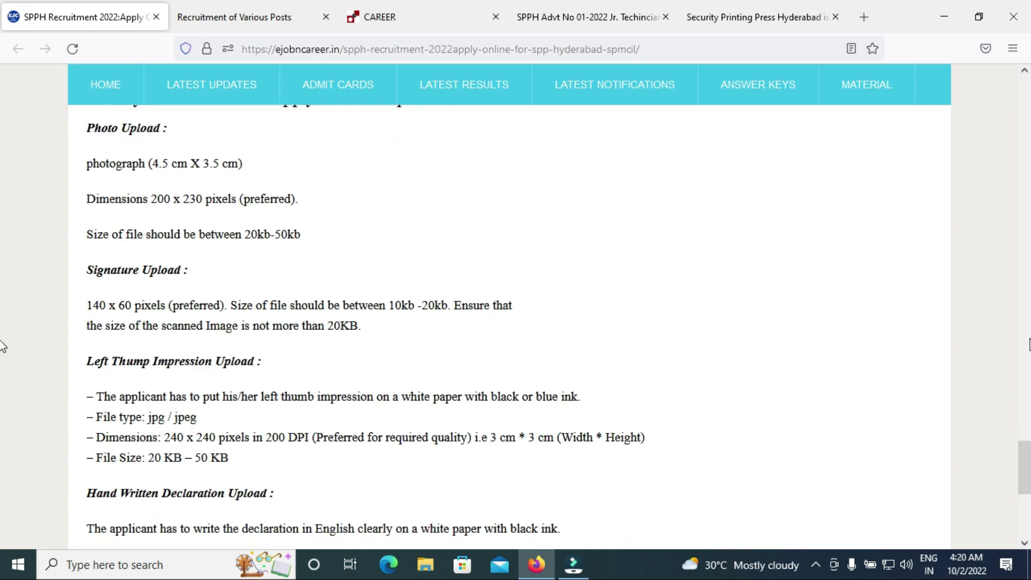
scroll(2, 478, "down", 4)
scroll(2, 500, "down", 1)
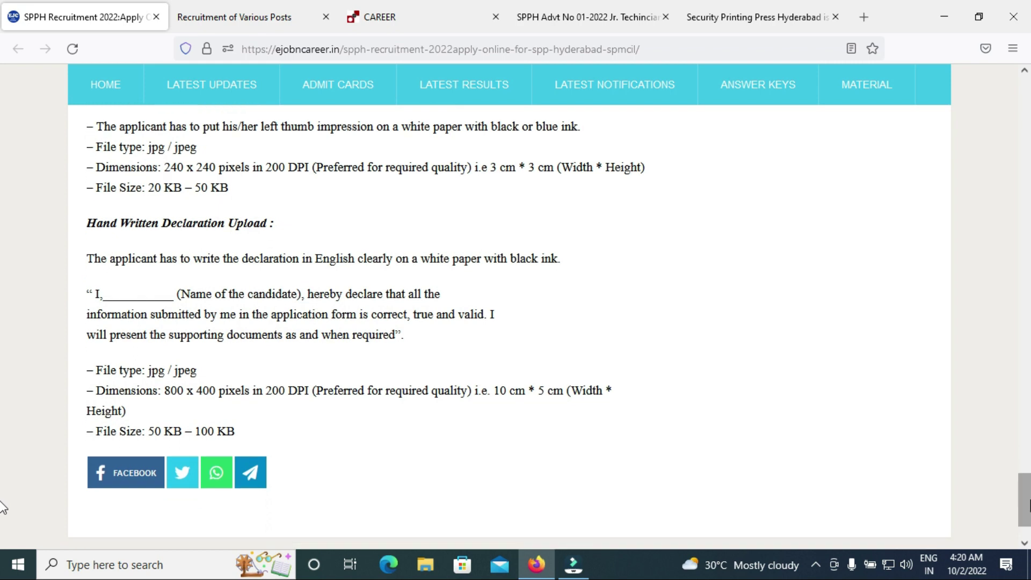
Go to the Recruitment of Various Posts page and start a new registration
left_click(578, 22)
left_click(731, 16)
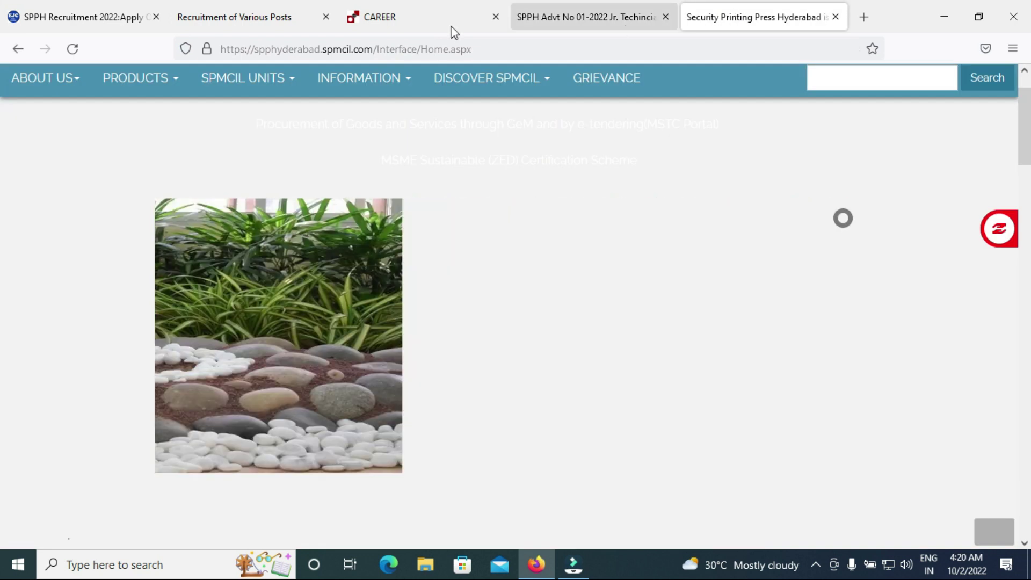
left_click(246, 16)
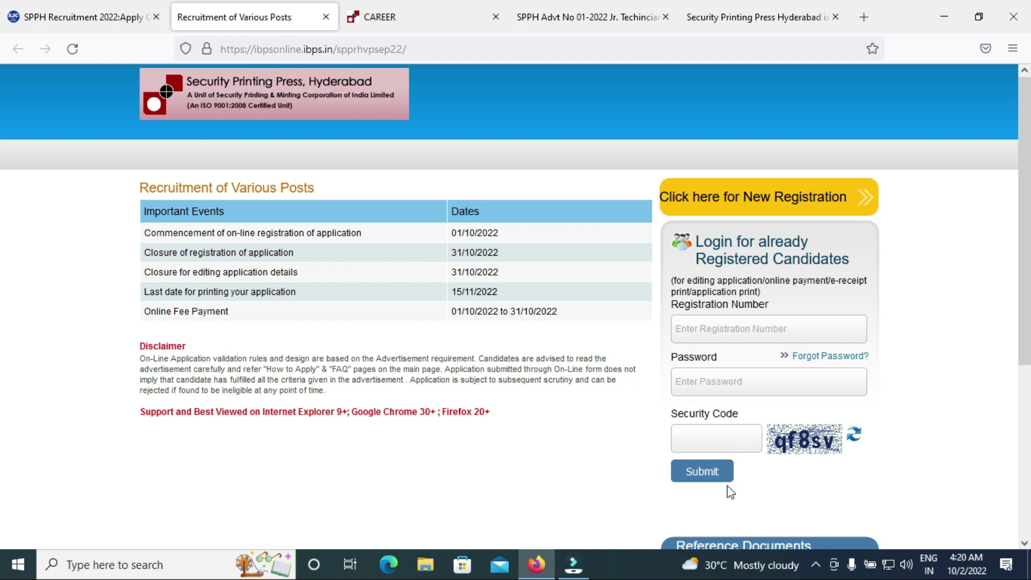
left_click(735, 204)
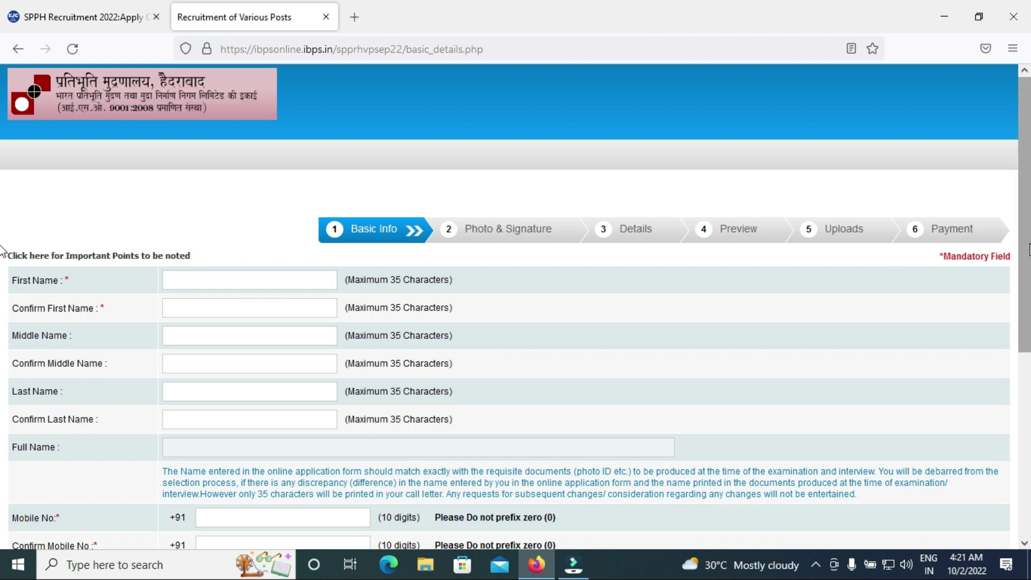
Examine the Basic Info form's name, mobile number and email fields, including the email domain options and security code
scroll(6, 273, "down", 1)
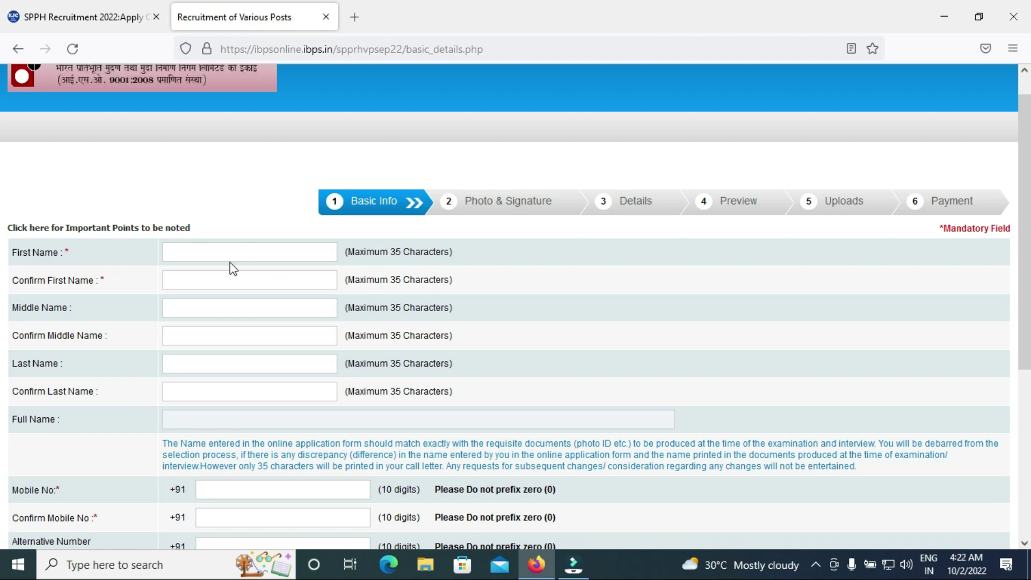
left_click(208, 281)
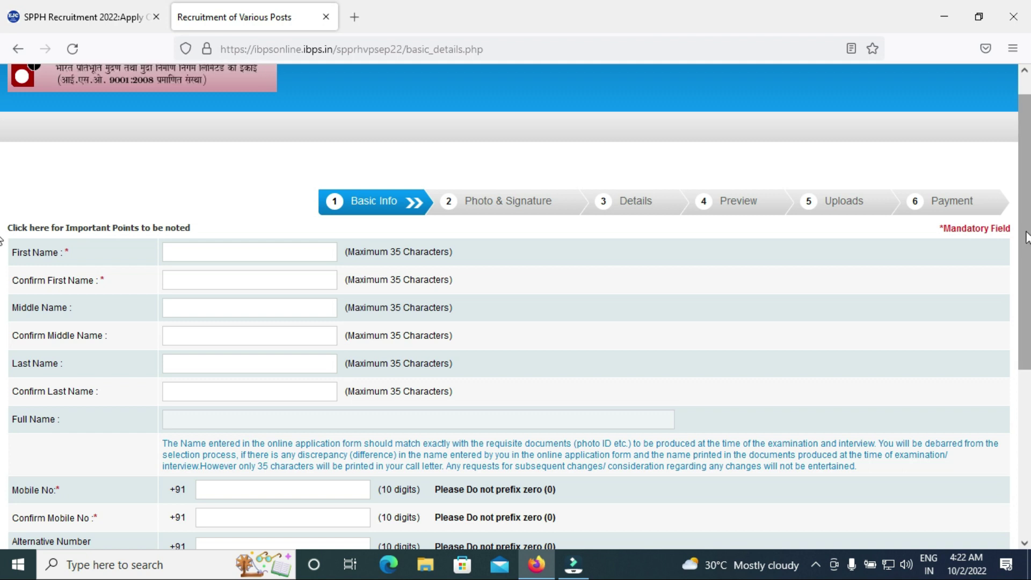
scroll(435, 349, "down", 3)
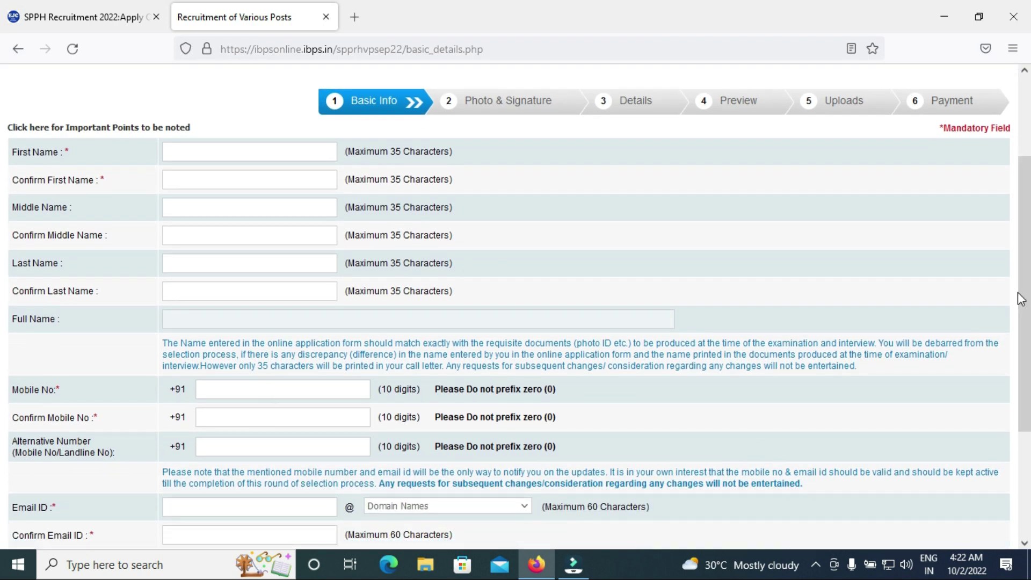
scroll(536, 466, "down", 3)
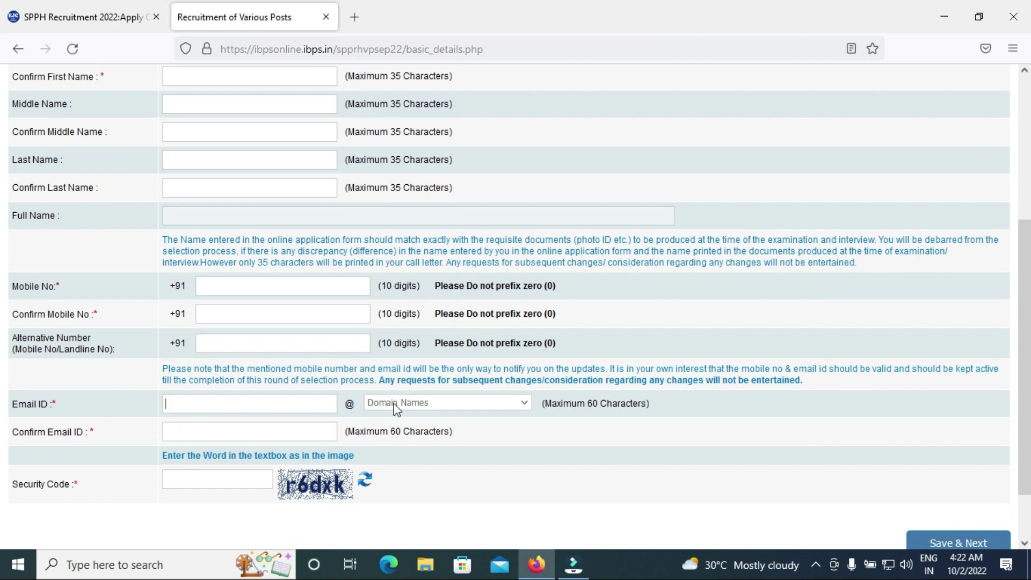
left_click(395, 403)
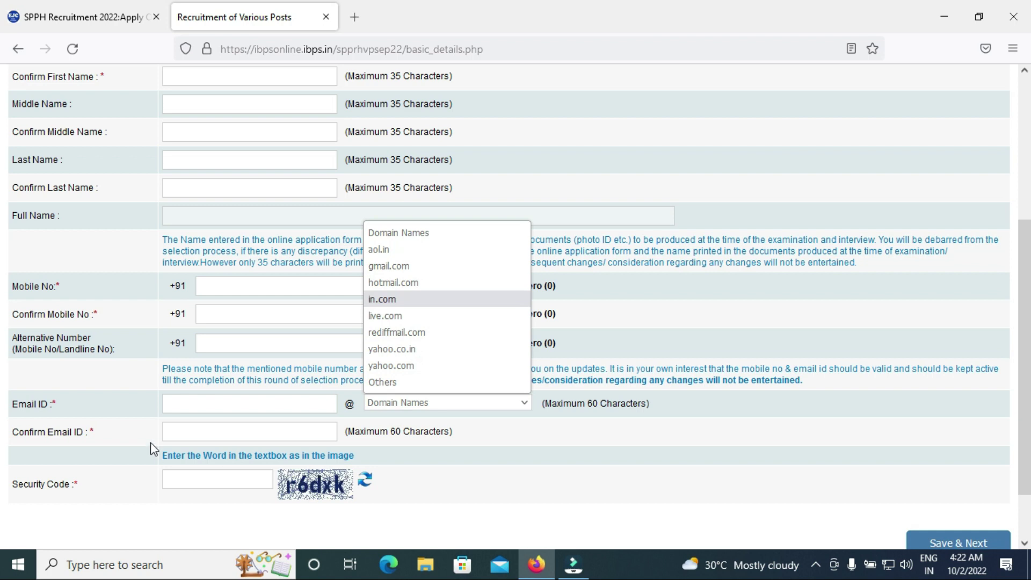
left_click(197, 433)
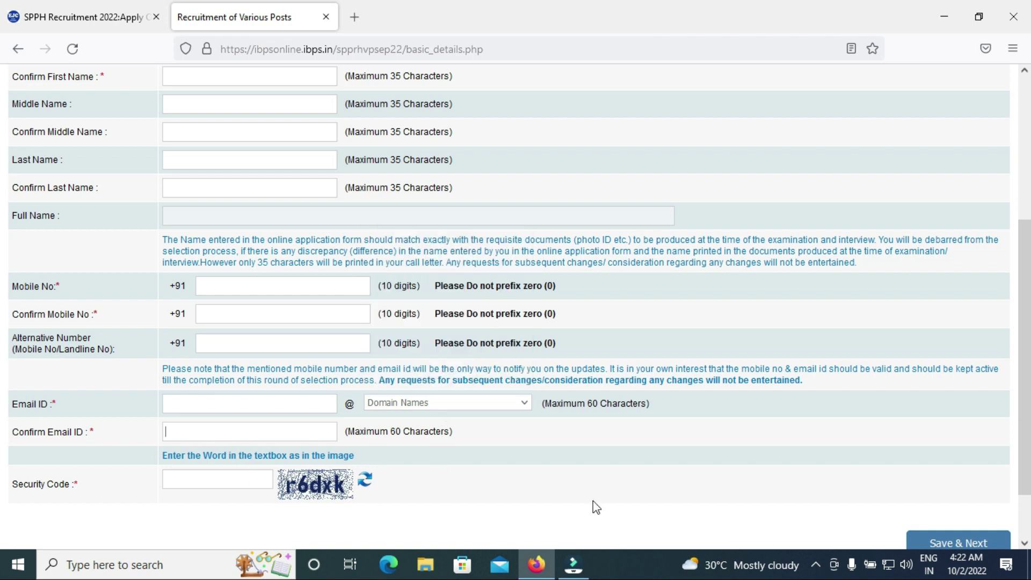
scroll(1028, 445, "up", 3)
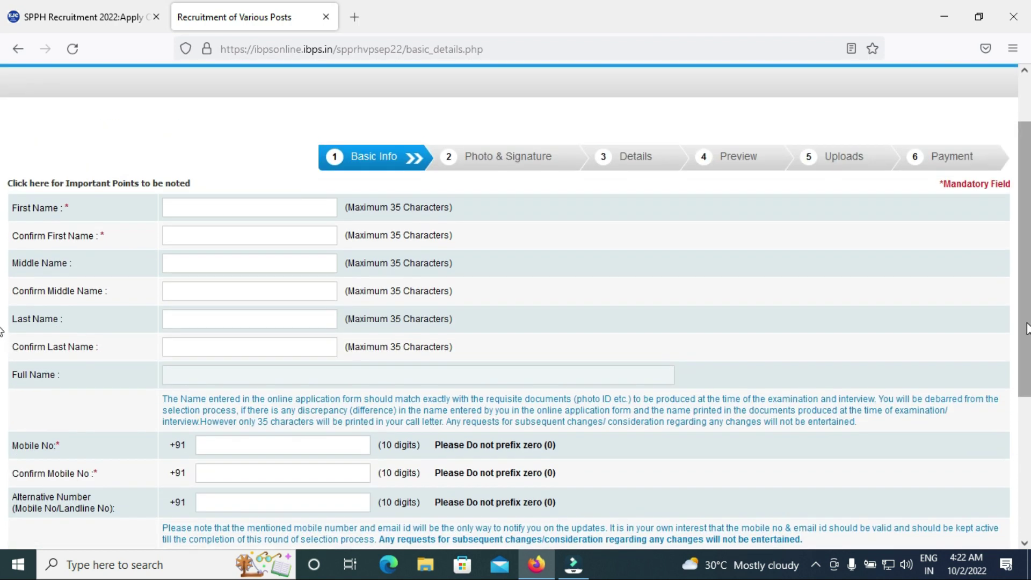
scroll(1027, 330, "up", 2)
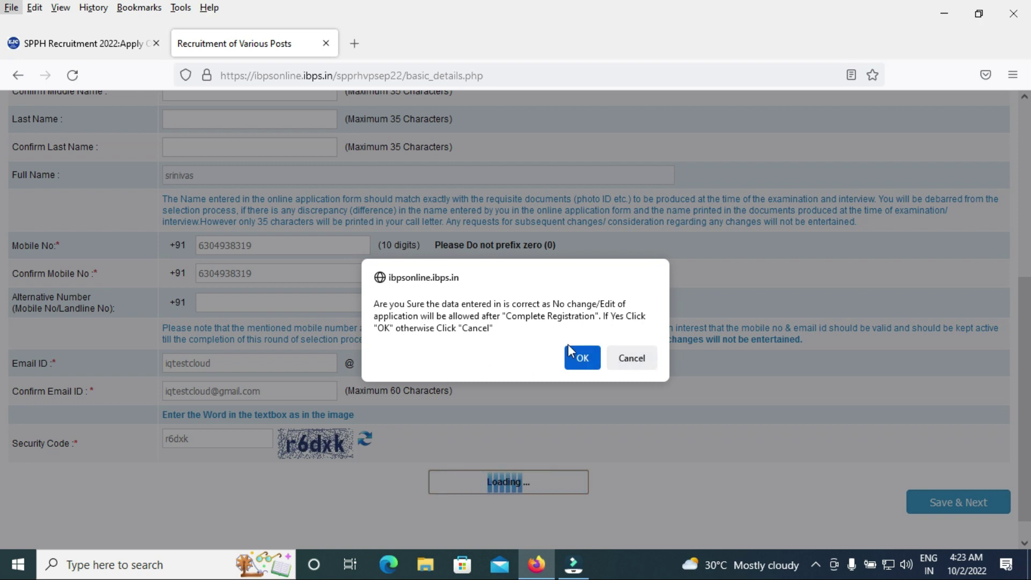
Confirm that the entered basic details are correct and continue to the Photo & Signature stage
left_click(582, 362)
left_click(582, 345)
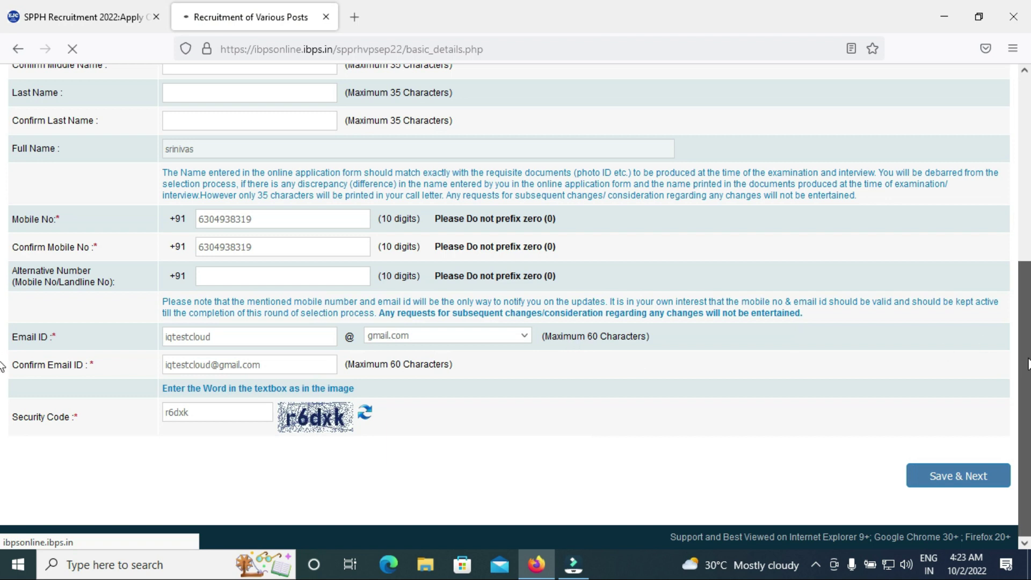
scroll(3, 291, "up", 2)
scroll(3, 290, "up", 2)
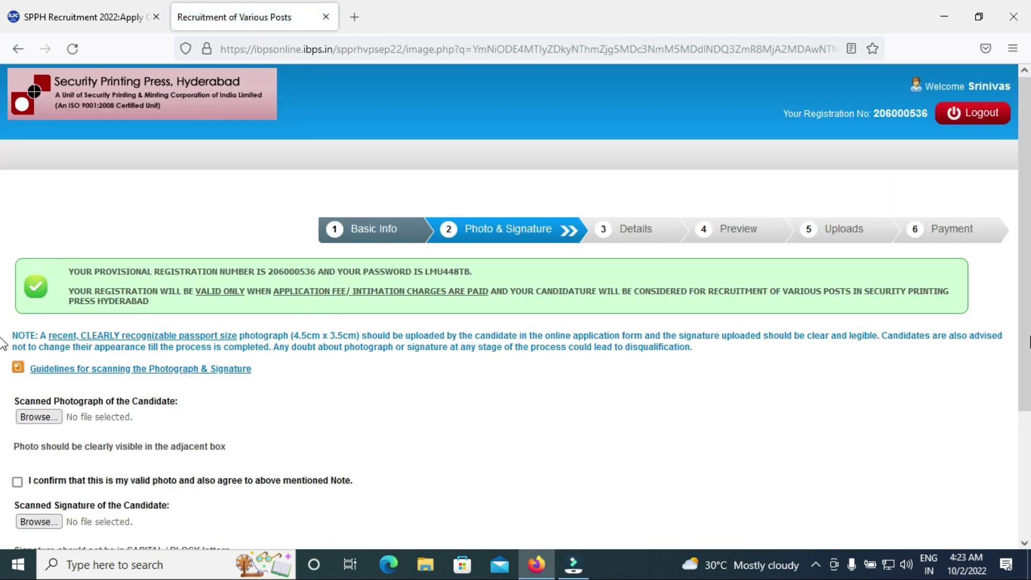
Accept the confirmation statements for both the candidate's photograph and signature
scroll(3, 349, "down", 3)
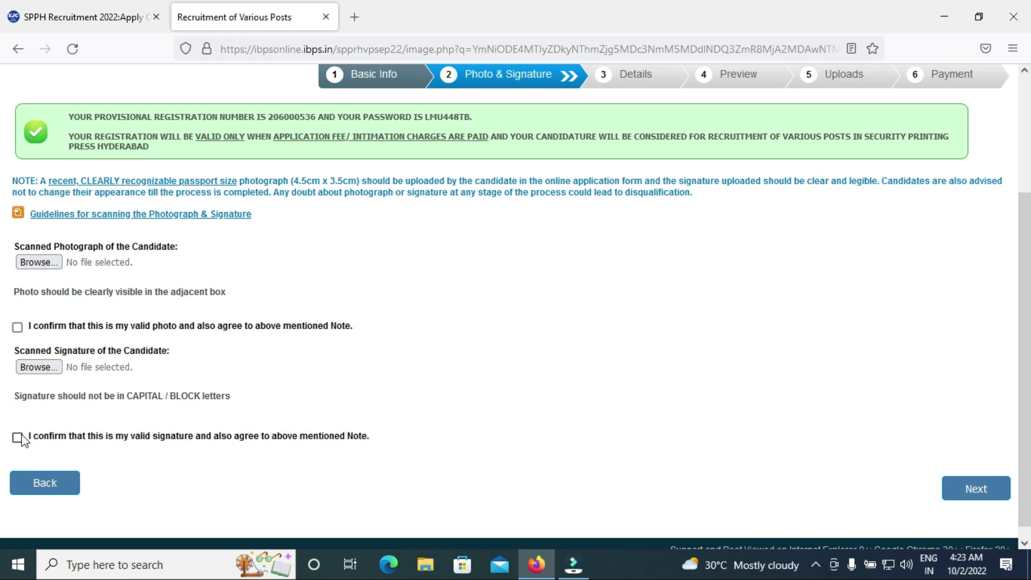
left_click(17, 327)
left_click(17, 437)
Recheck the photo, signature, thumb impression and declaration upload specifications in the SPPH Recruitment 2022 article
left_click(63, 15)
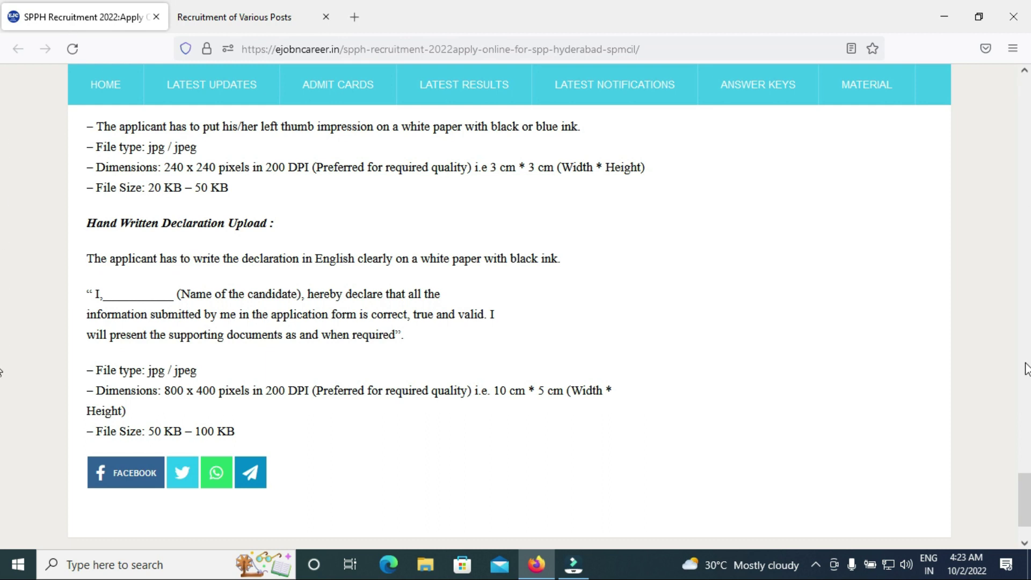
scroll(1, 505, "up", 7)
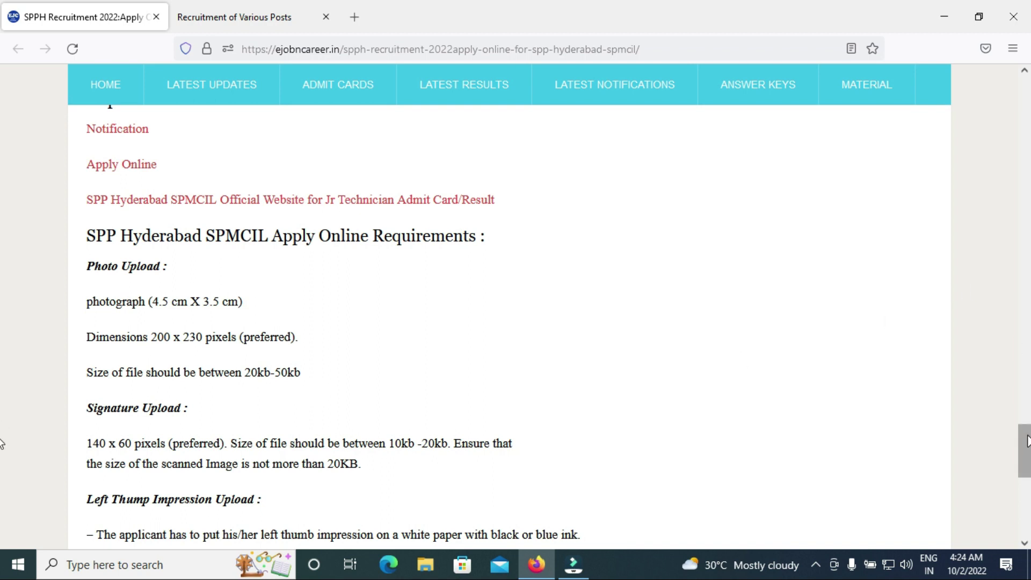
scroll(1027, 456, "down", 2)
left_click_drag(1029, 467, 1028, 473)
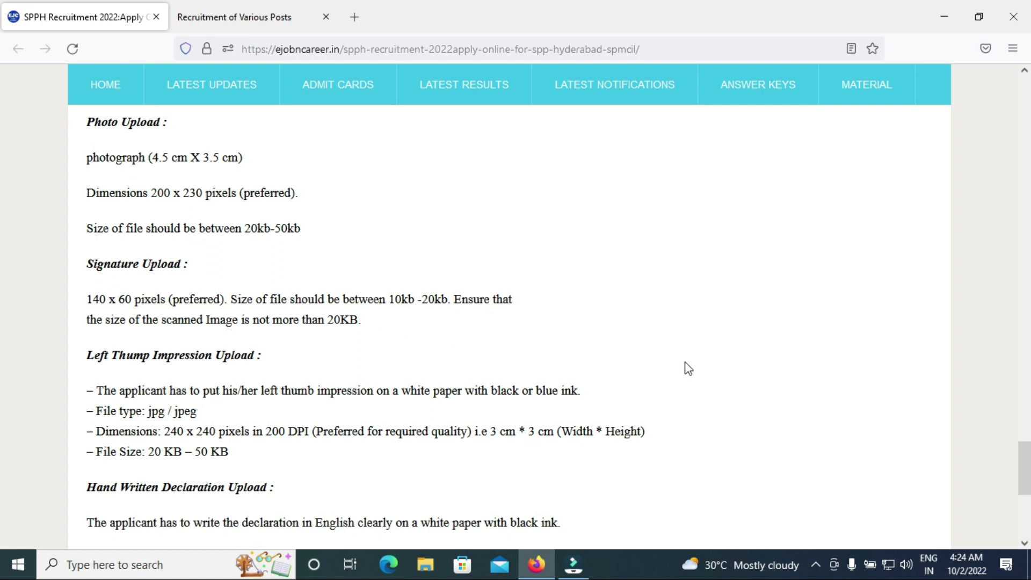
Return to the application form and proceed from Photo & Signature to the Details stage
left_click(274, 17)
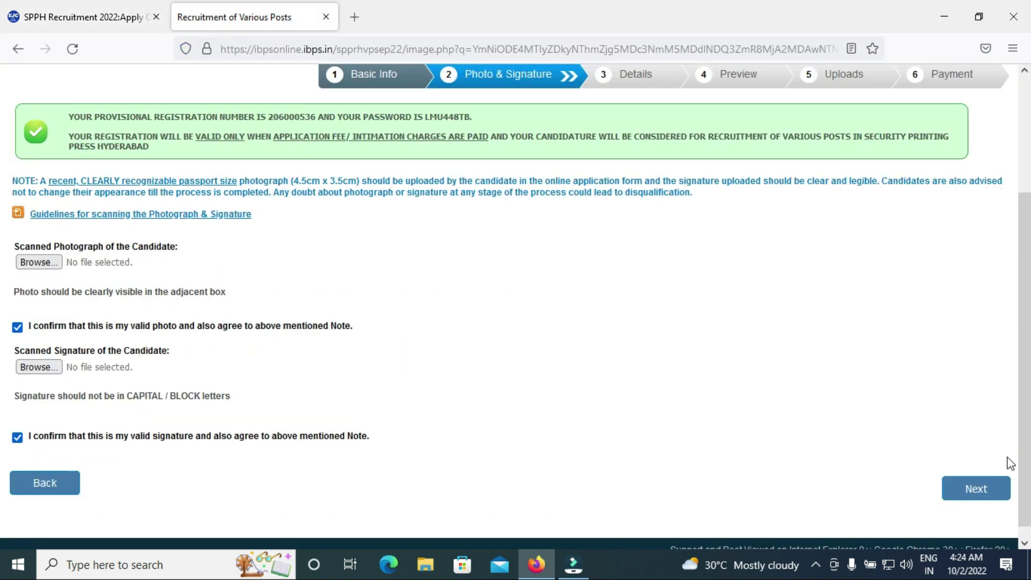
left_click(990, 505)
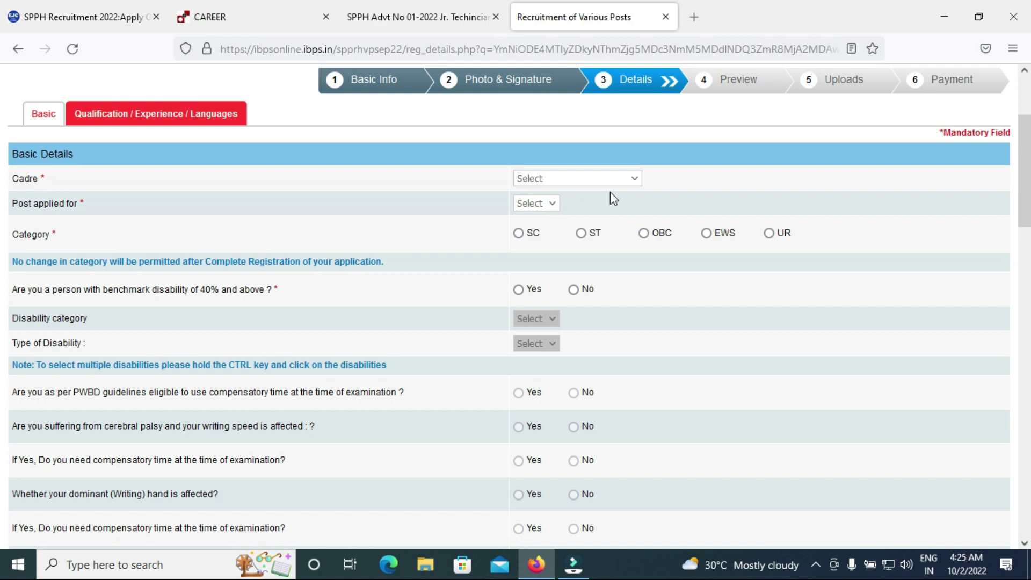
Compare the available Cadre options with the eligibility criteria table in the advertisement, and return to the application form
left_click(639, 180)
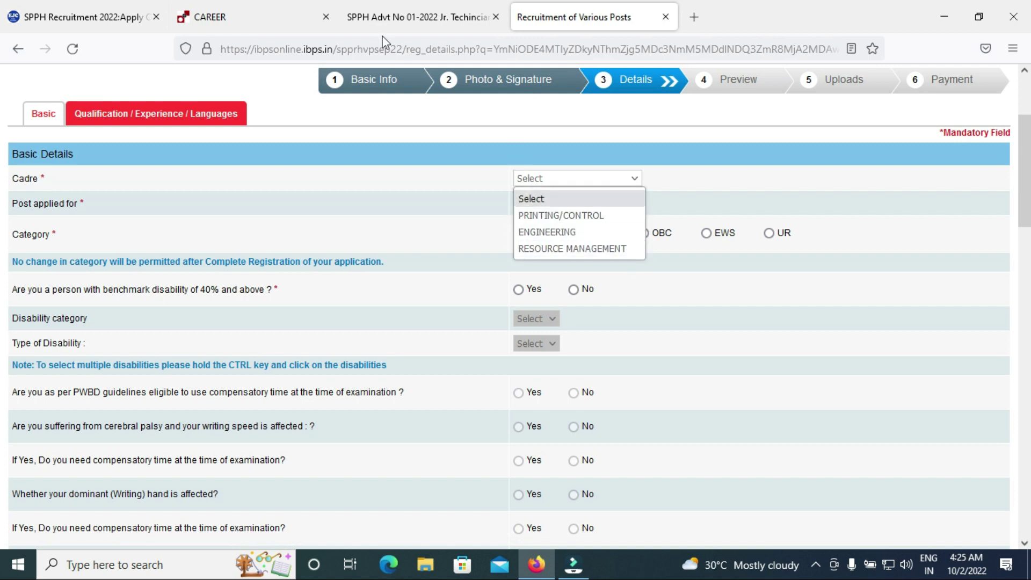
left_click(419, 16)
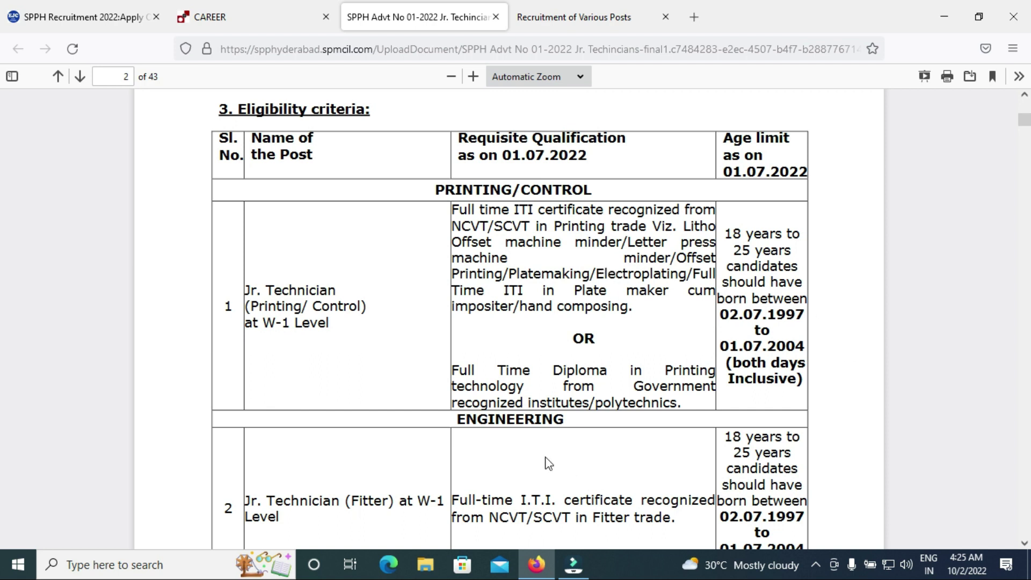
left_click(1026, 500)
left_click(1026, 500)
left_click(539, 16)
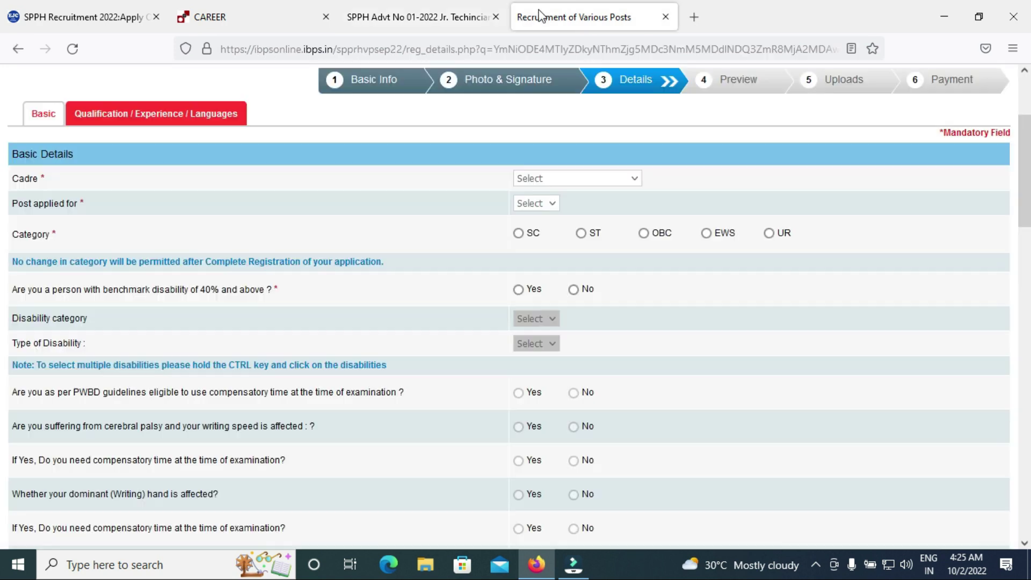
Set the cadre to PRINTING/CONTROL and the post applied for to Jr. Technician(Printing/ Control) at W-1 Level
left_click(616, 176)
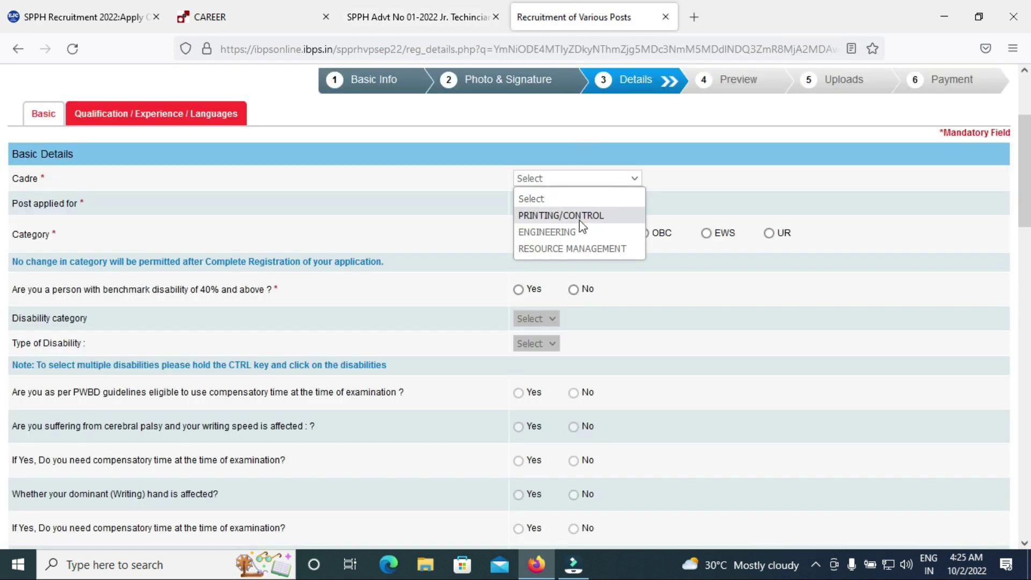
left_click(580, 222)
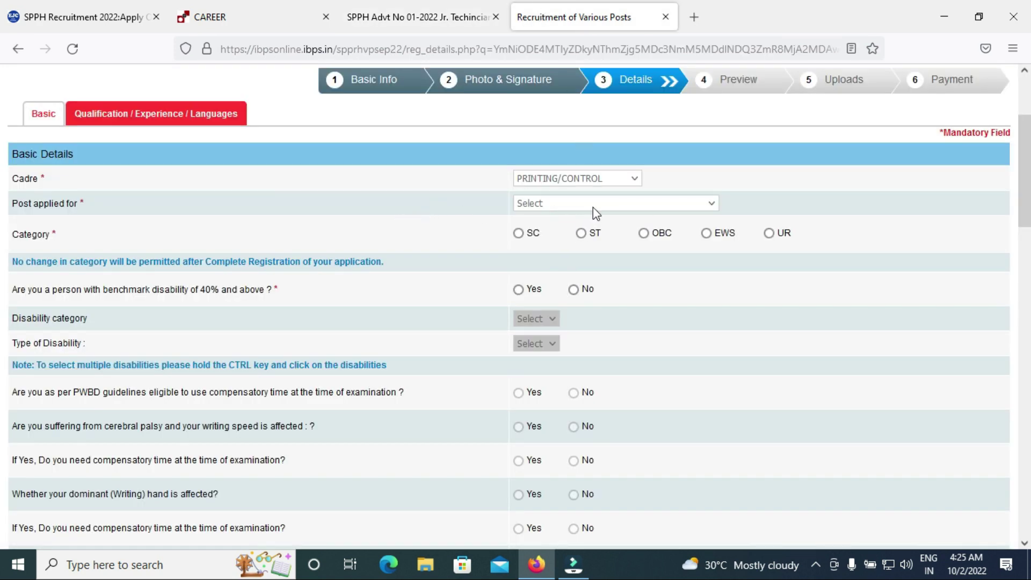
left_click(593, 207)
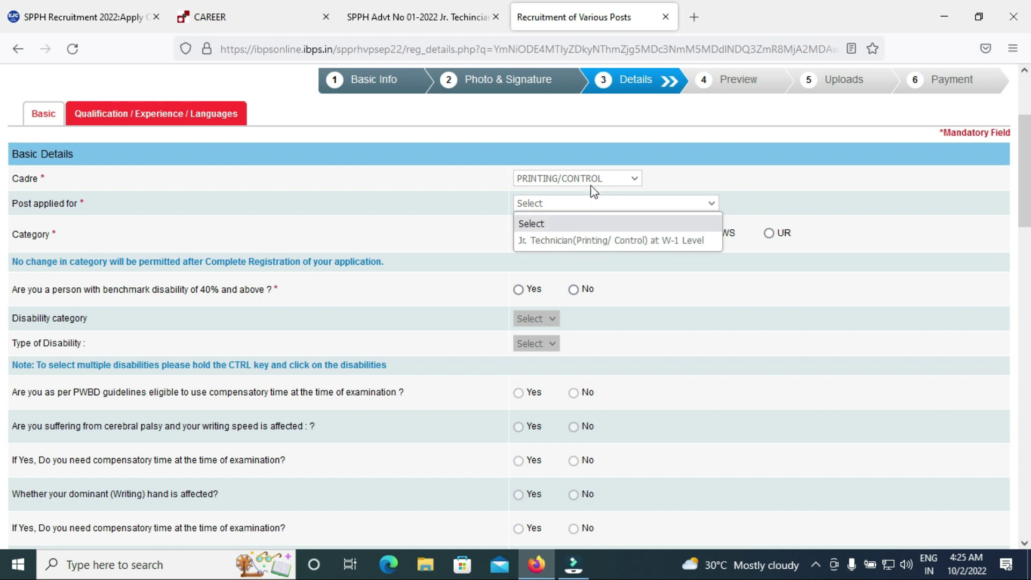
left_click(582, 243)
View the posts offered under the ENGINEERING cadre, and restore PRINTING/CONTROL with Jr. Technician(Printing/ Control) at W-1 Level
left_click(623, 180)
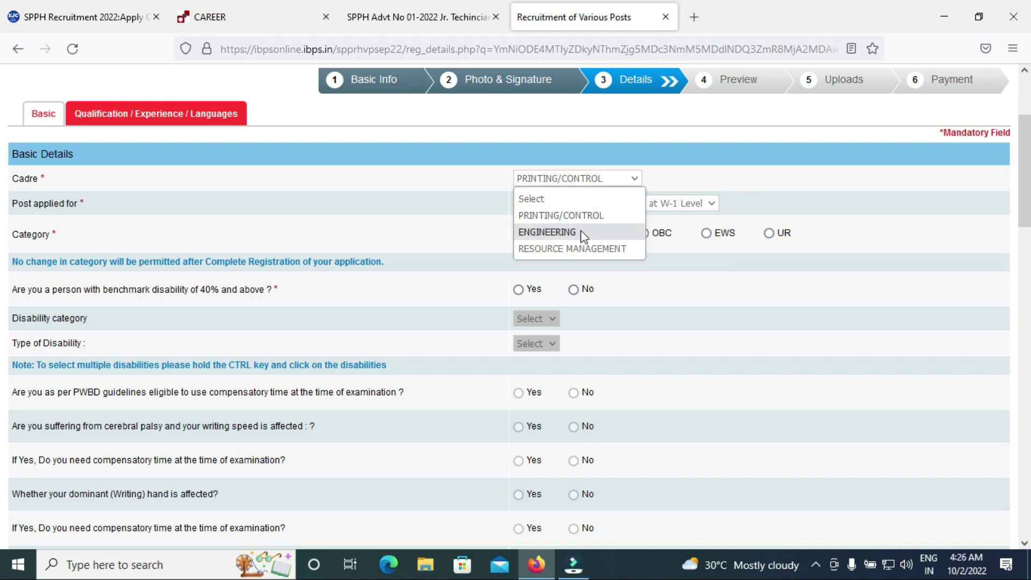
left_click(580, 232)
left_click(652, 204)
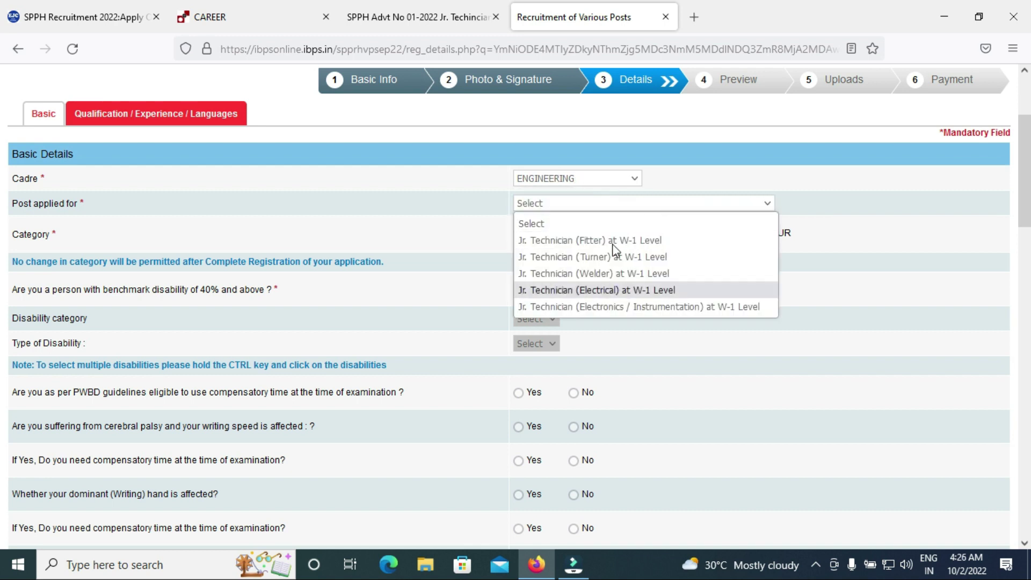
left_click(587, 179)
left_click(588, 211)
left_click(589, 203)
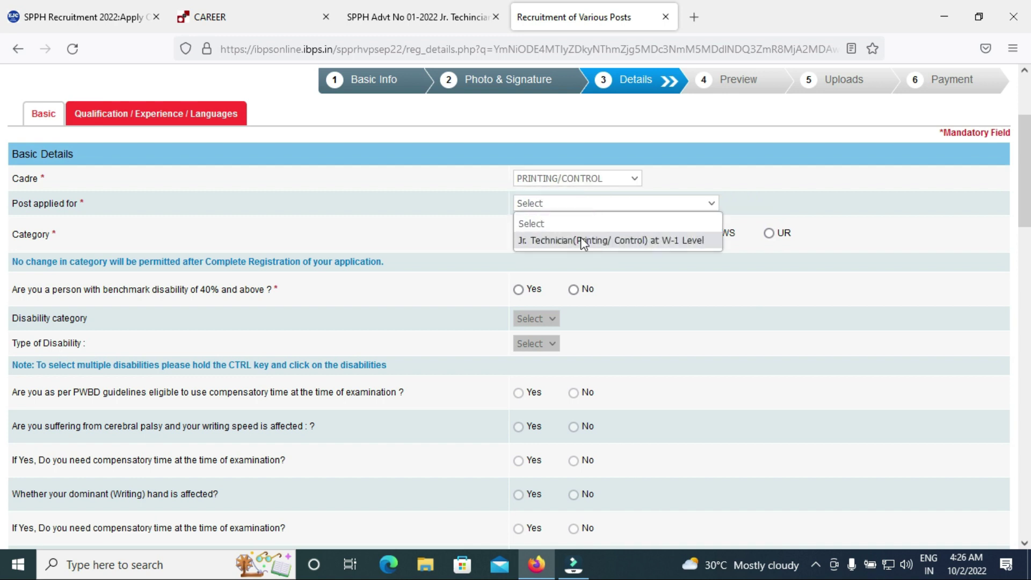
left_click(584, 242)
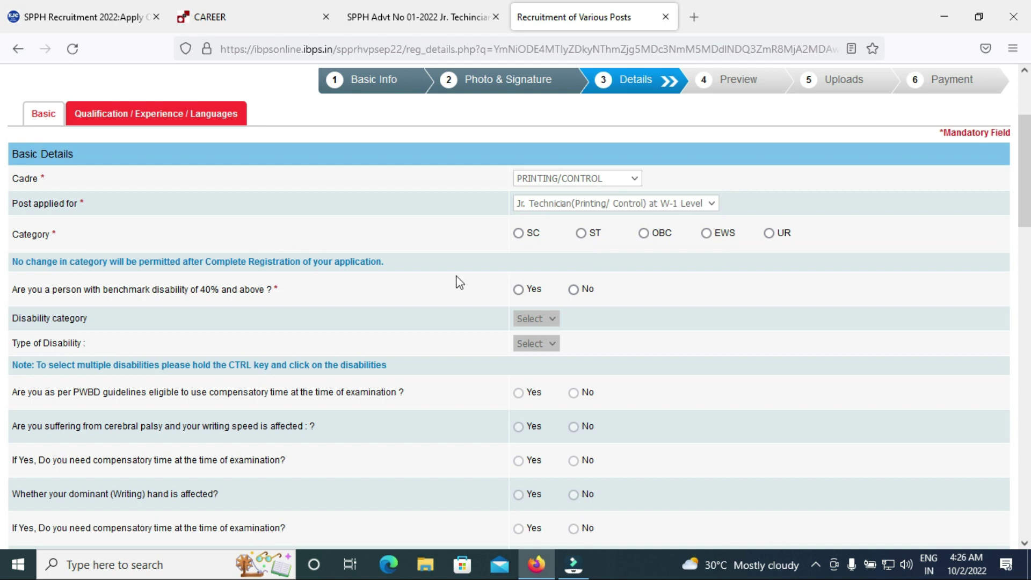
Set the category to UR and answer No to the benchmark disability of 40% and above question
left_click(768, 234)
left_click(637, 370)
left_click(586, 289)
Set the religion to Hindu and answer No to the Religious Minority Community and Ex-Serviceman questions
scroll(2, 210, "down", 2)
scroll(2, 211, "down", 2)
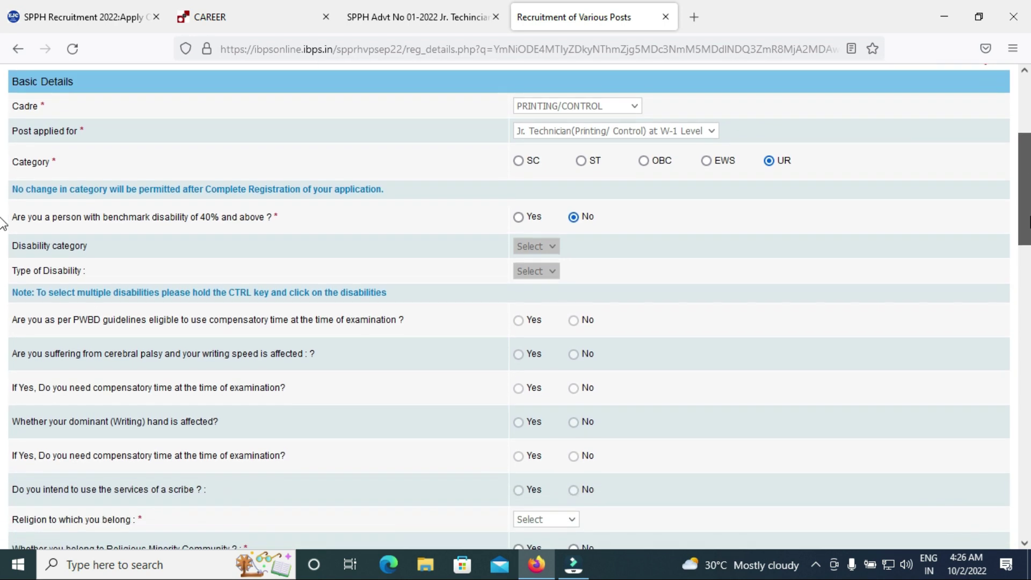
scroll(2, 223, "down", 4)
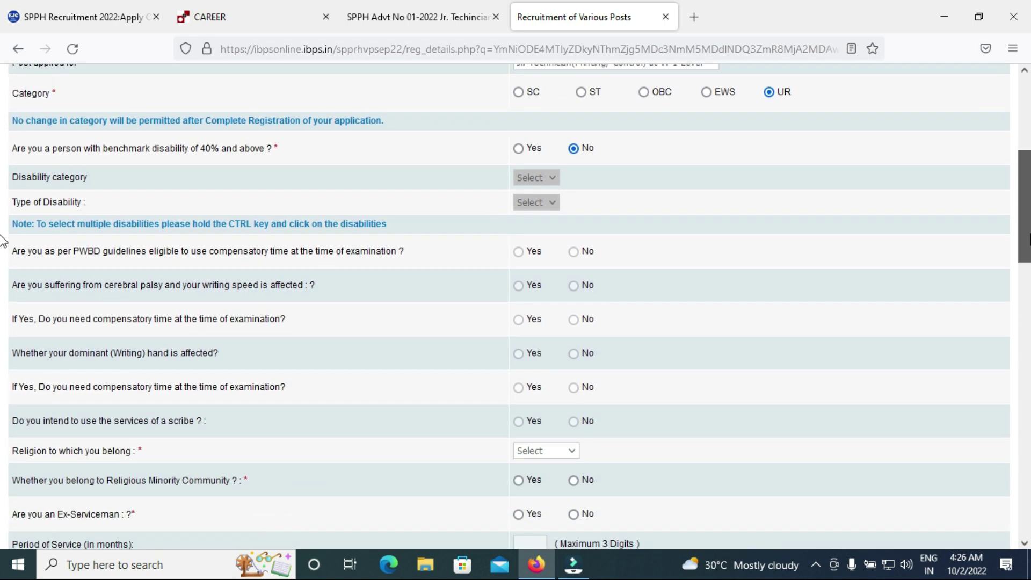
scroll(2, 248, "down", 5)
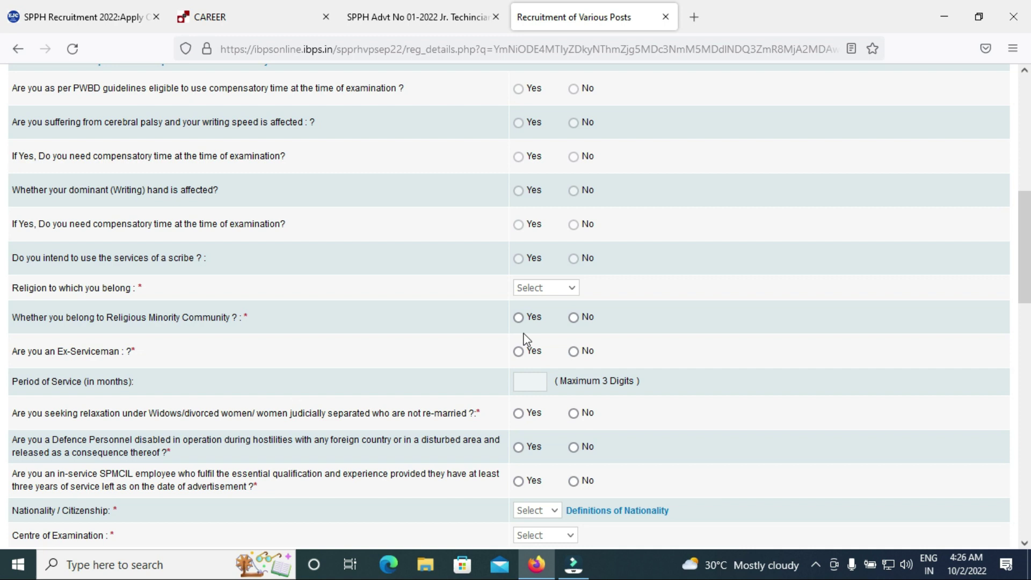
left_click(573, 317)
left_click(576, 352)
left_click(568, 291)
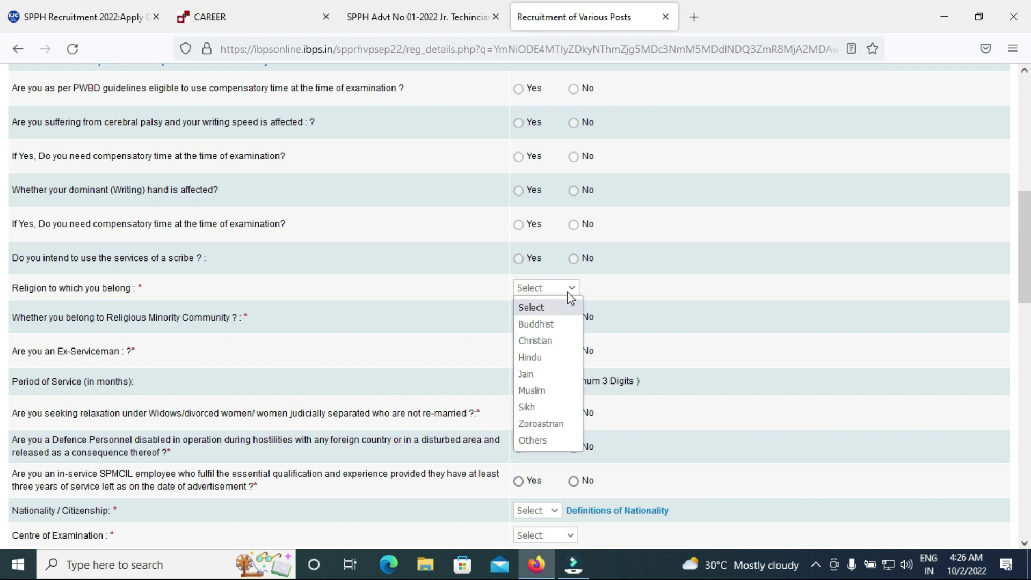
left_click(552, 356)
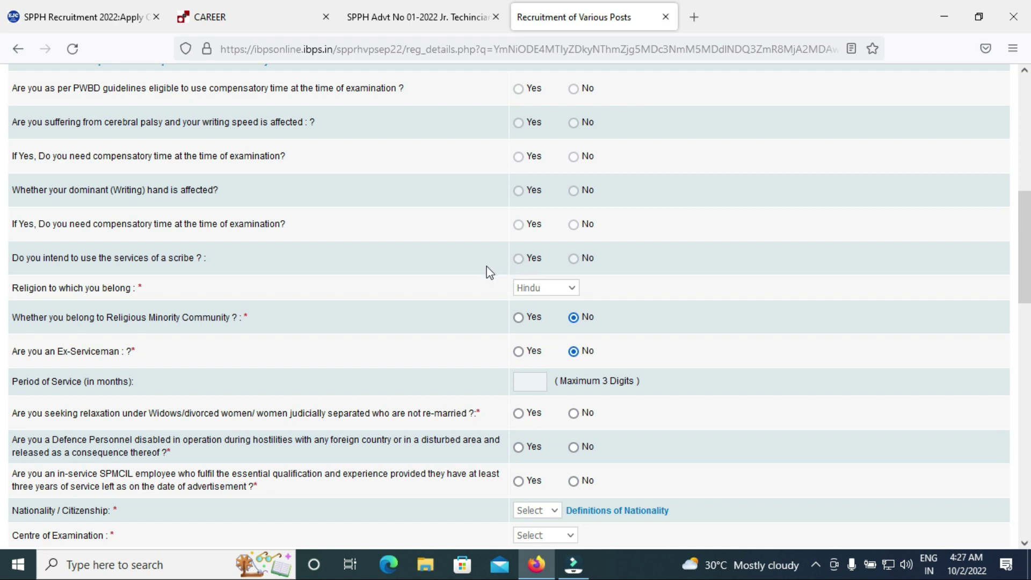
Answer No to the widow/divorced women relaxation, disabled Defence Personnel and in-service SPMCIL employee questions
scroll(3, 276, "down", 1)
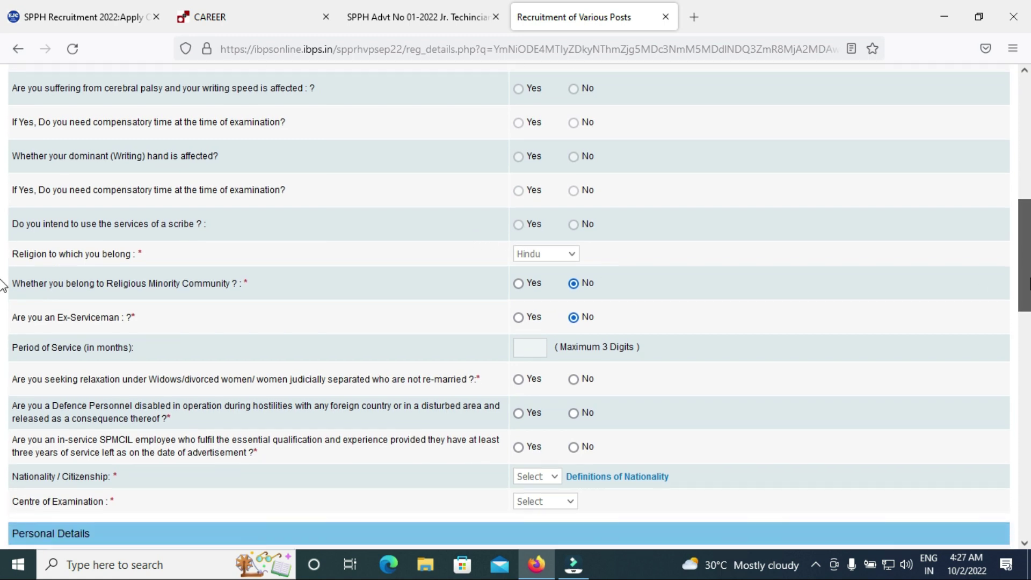
scroll(3, 285, "down", 1)
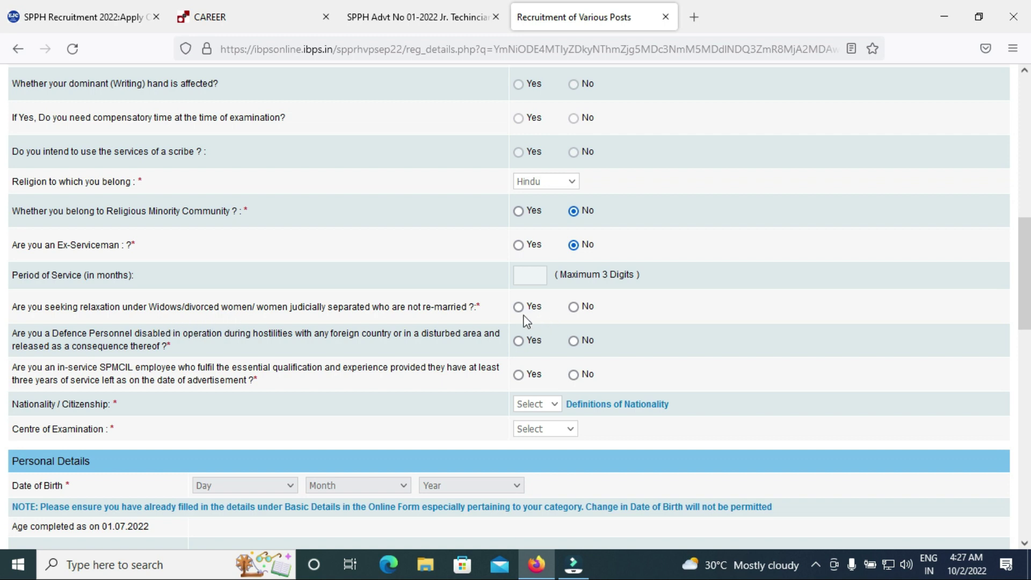
left_click(573, 306)
left_click(573, 341)
left_click(573, 375)
Set the nationality to Indian and the centre of examination to Hyderabad
scroll(2, 317, "down", 1)
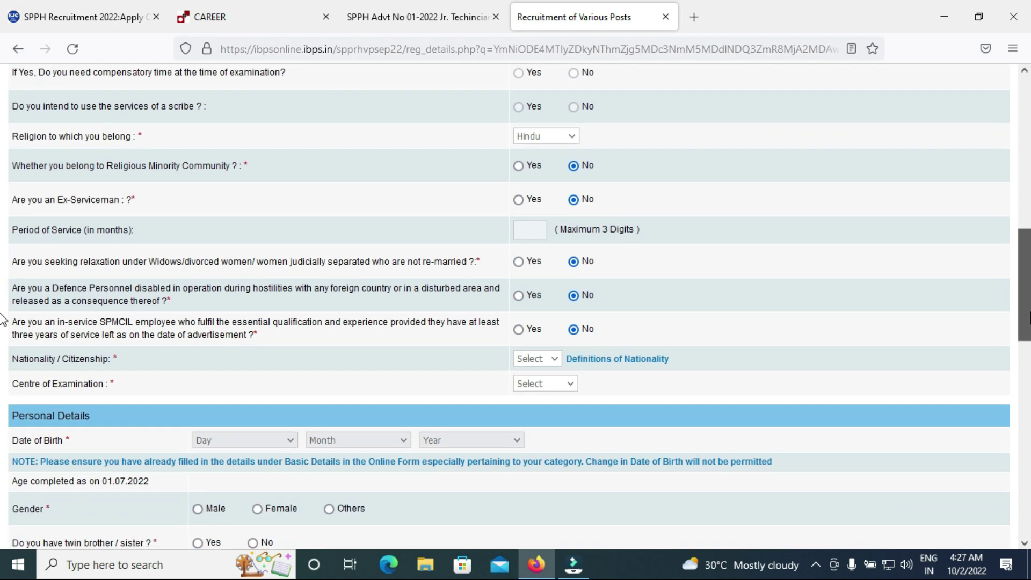
left_click(553, 359)
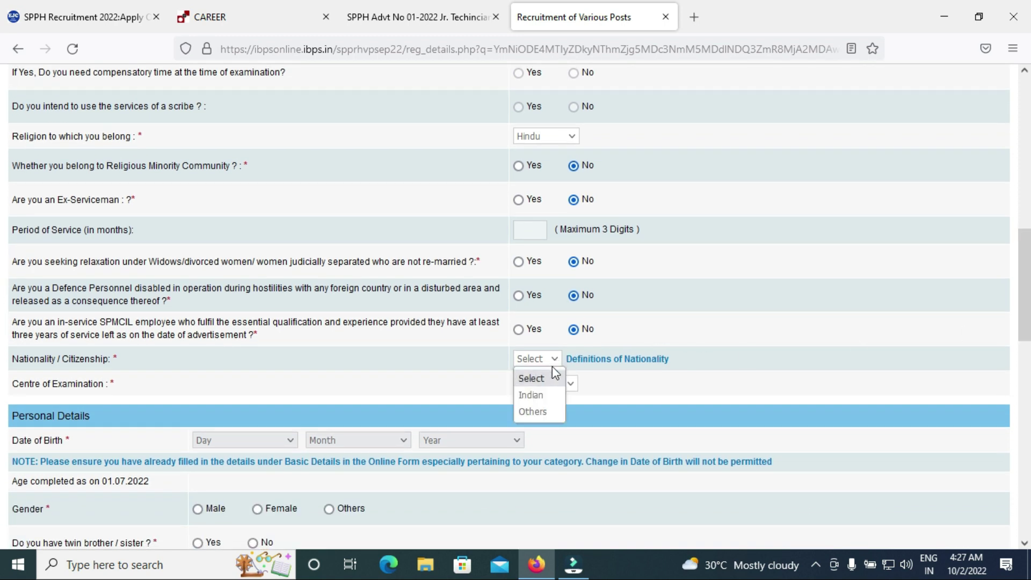
left_click(543, 396)
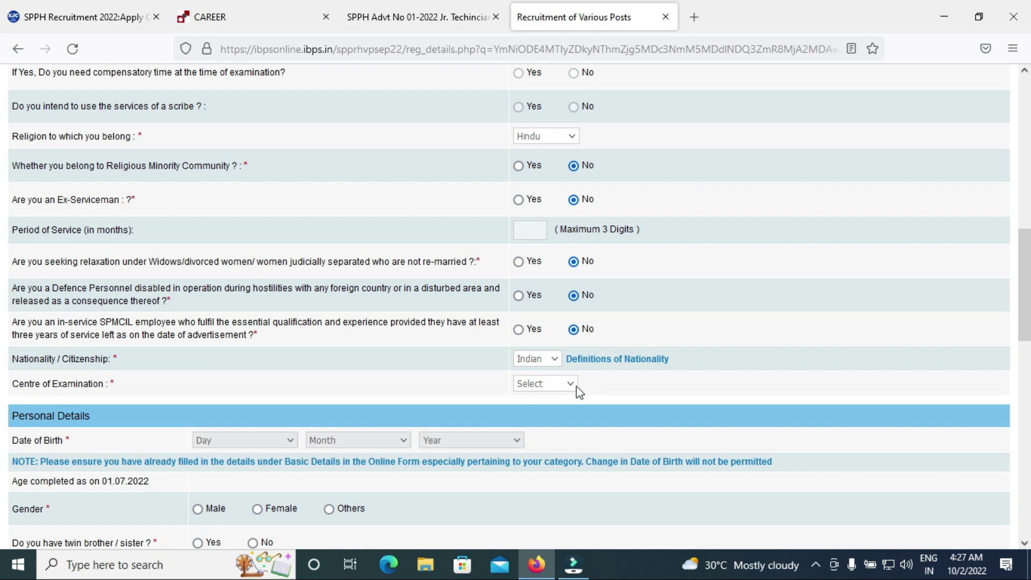
left_click(567, 383)
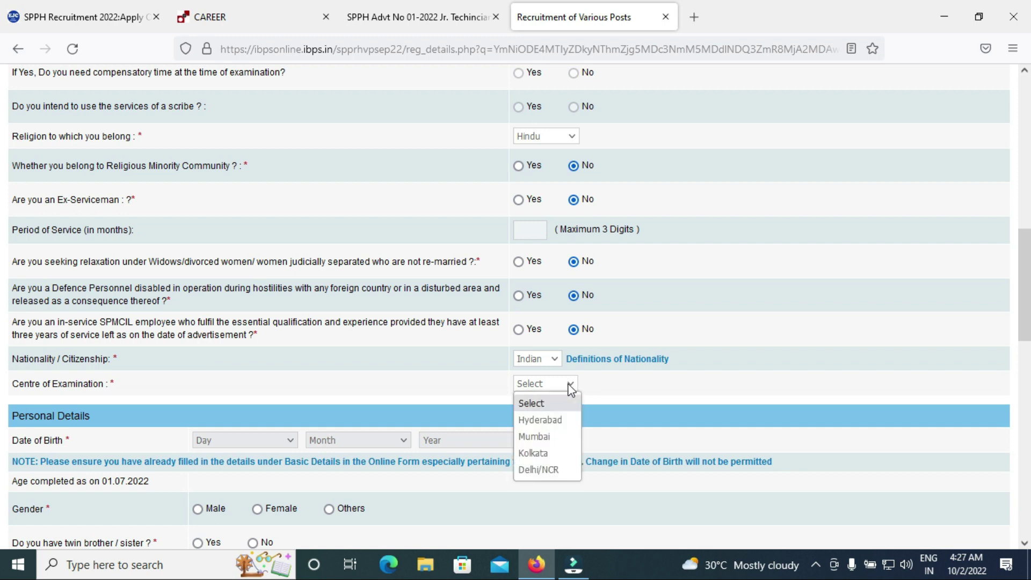
left_click(546, 420)
In Personal Details, set the gender to Male, twin brother/sister to No and marital status to Unmarried
scroll(249, 193, "down", 5)
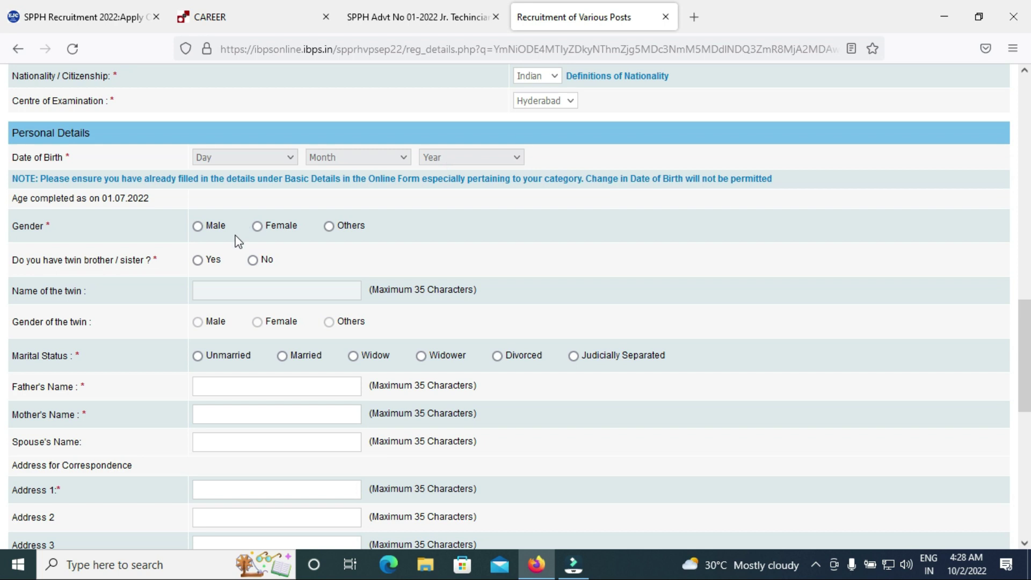
left_click(198, 226)
left_click(249, 263)
left_click(198, 357)
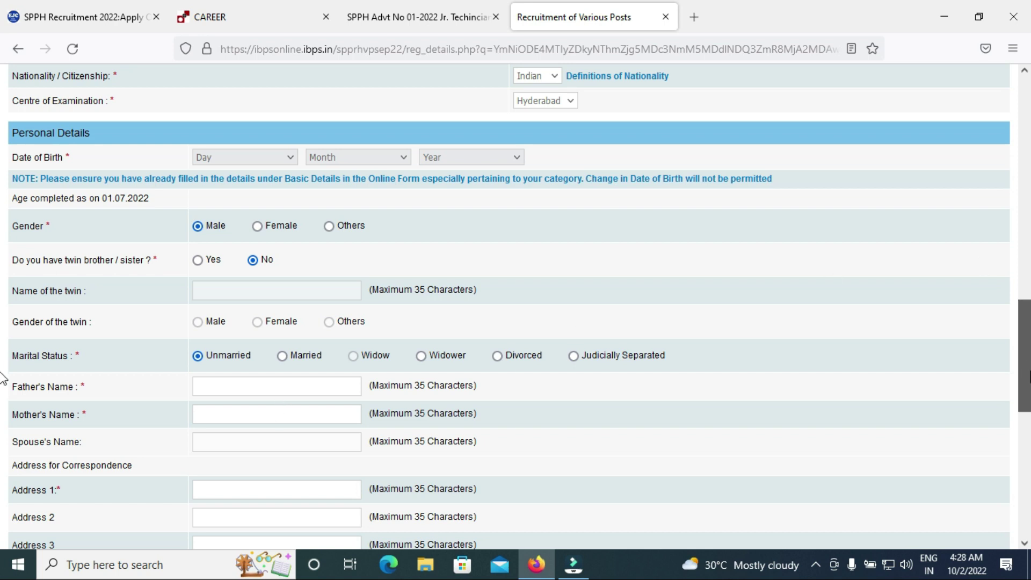
Go through the parents' name and address fields, and choose Communication Address for GST invoicing
scroll(3, 378, "down", 3)
scroll(580, 349, "down", 1)
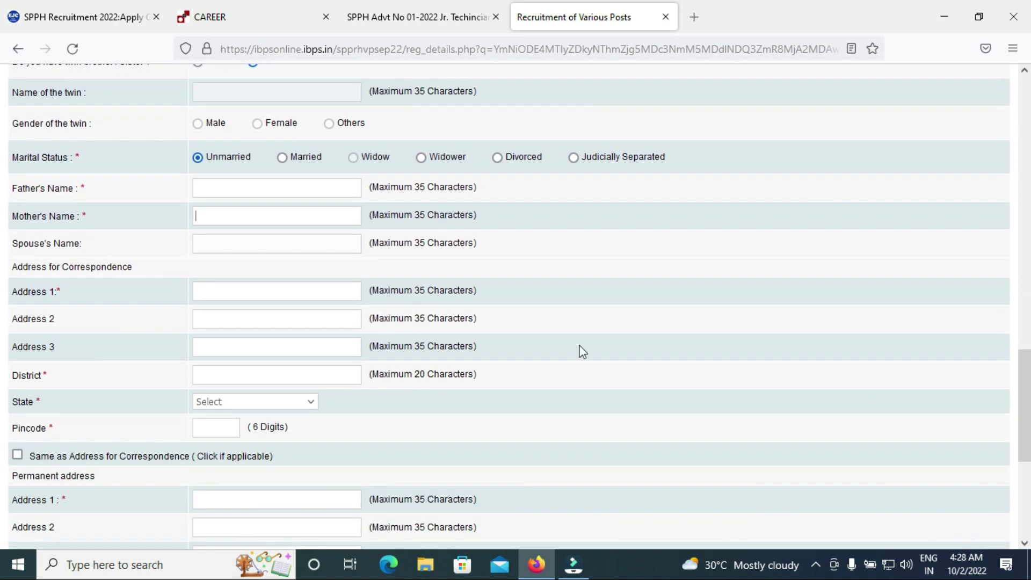
left_click(258, 297)
left_click(255, 376)
scroll(1023, 395, "down", 3)
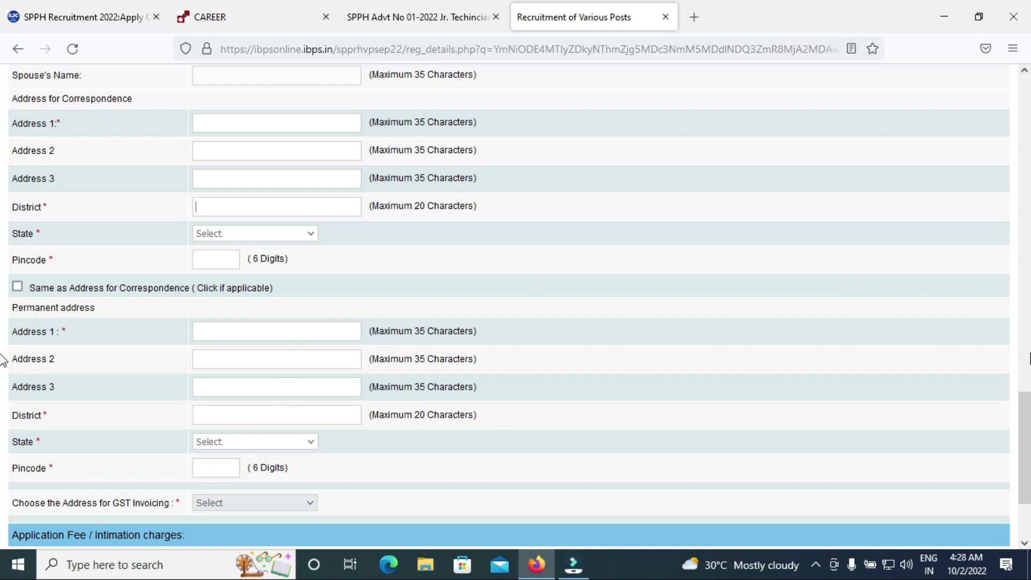
scroll(276, 366, "down", 3)
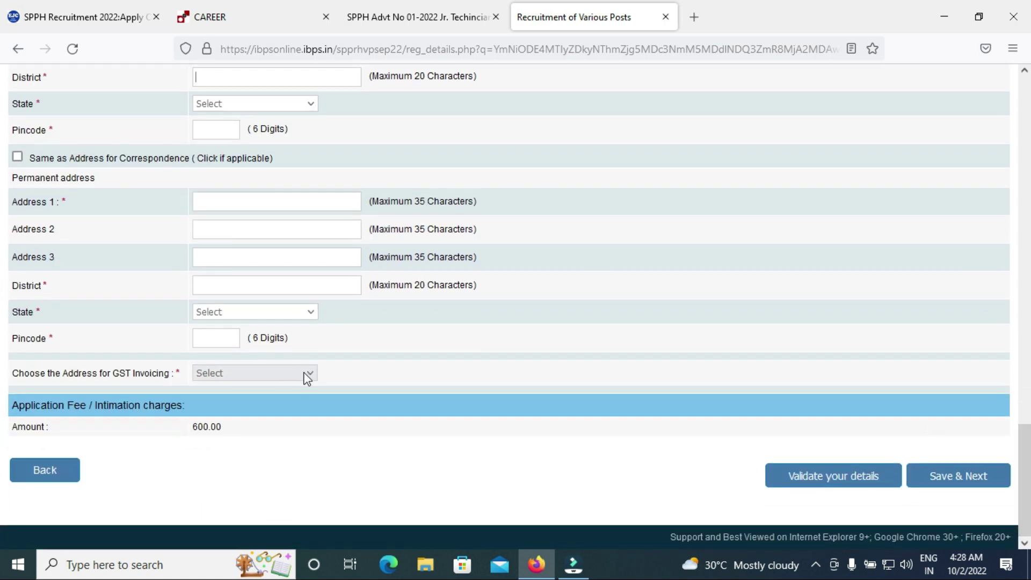
left_click(302, 377)
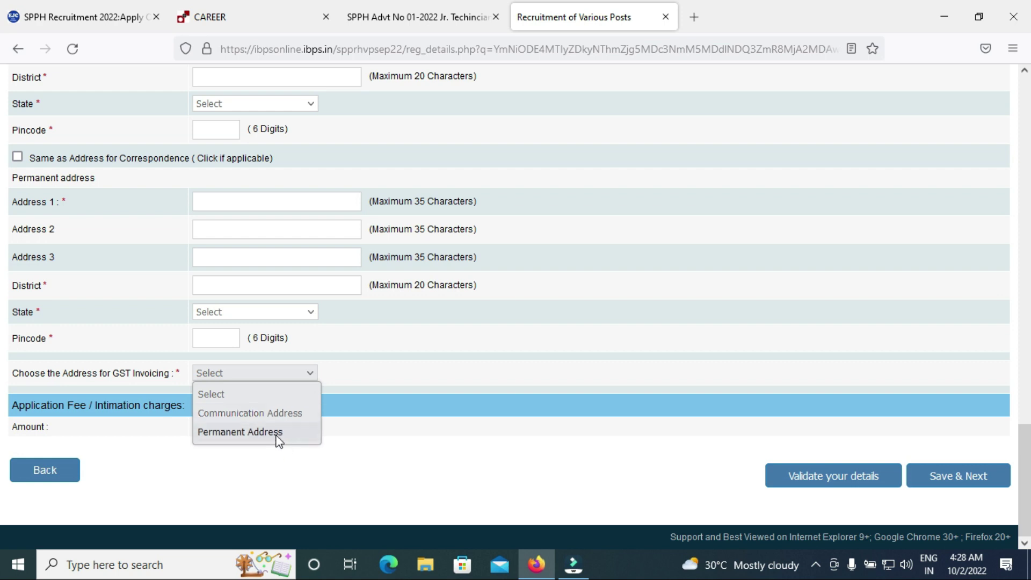
left_click(286, 418)
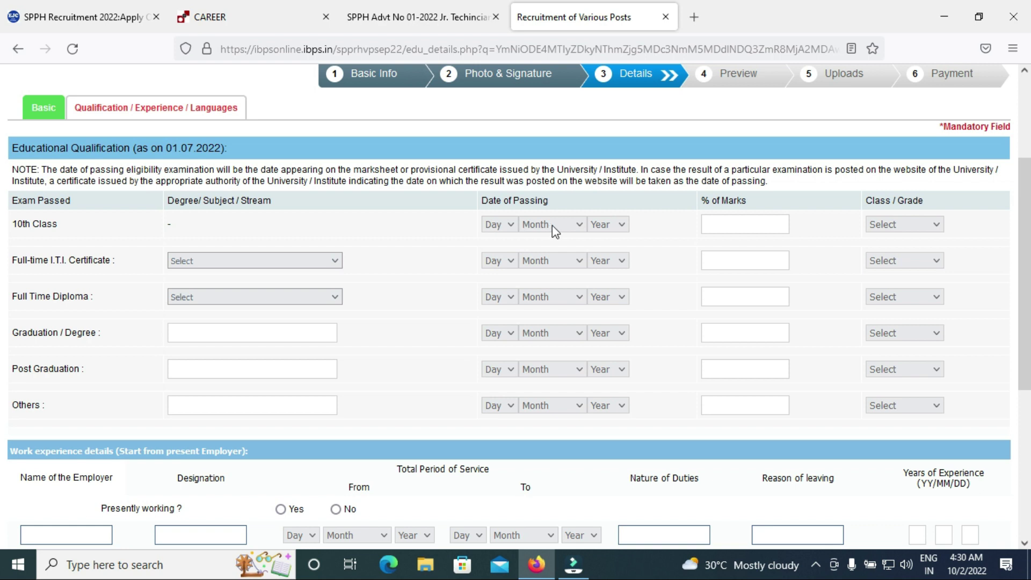
Examine the Educational Qualification fields, including the Class / Grade and Full-time I.T.I. Certificate choices, and the work experience section
left_click(891, 225)
left_click(837, 236)
left_click(334, 266)
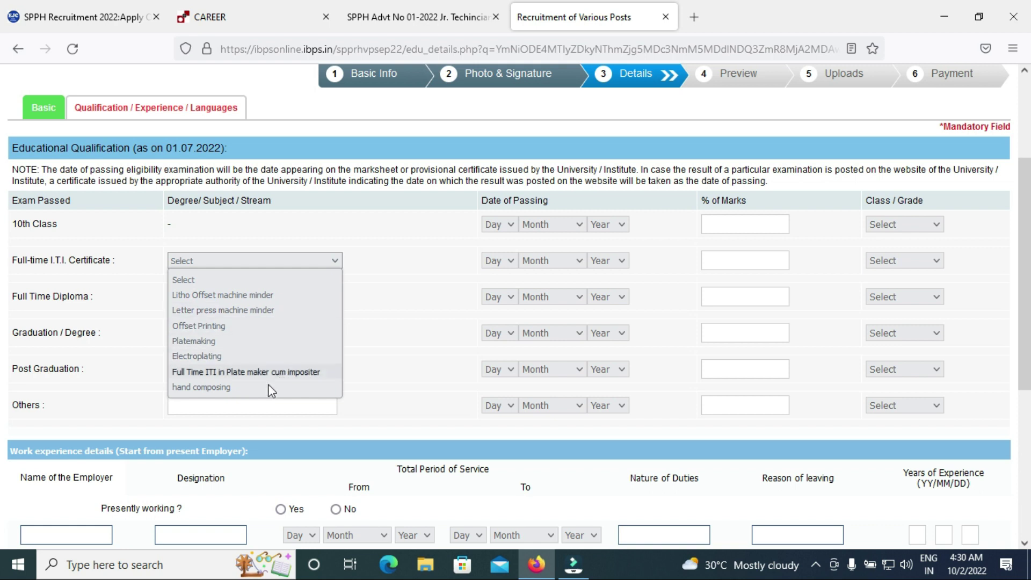
left_click(396, 258)
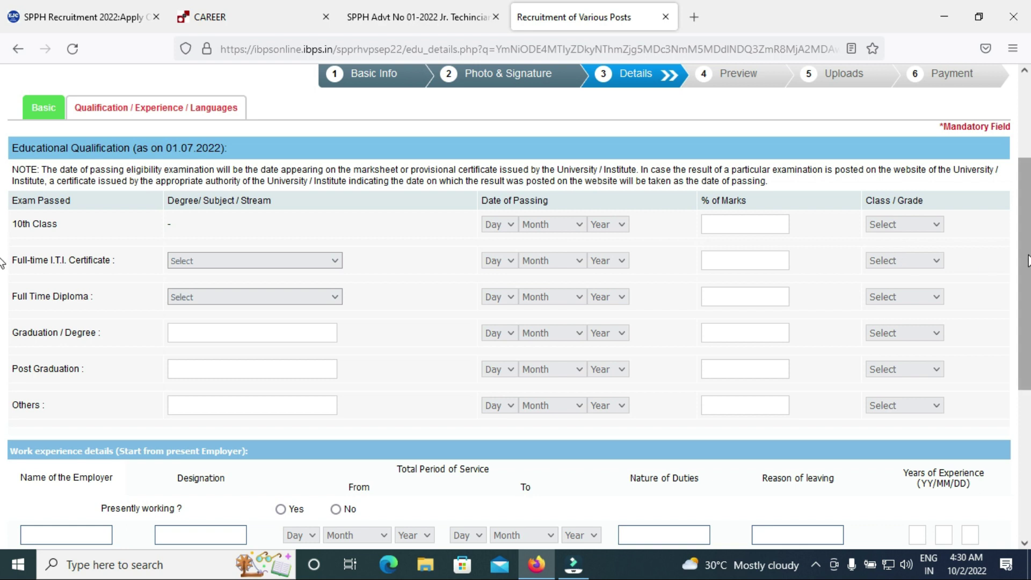
scroll(3, 263, "down", 5)
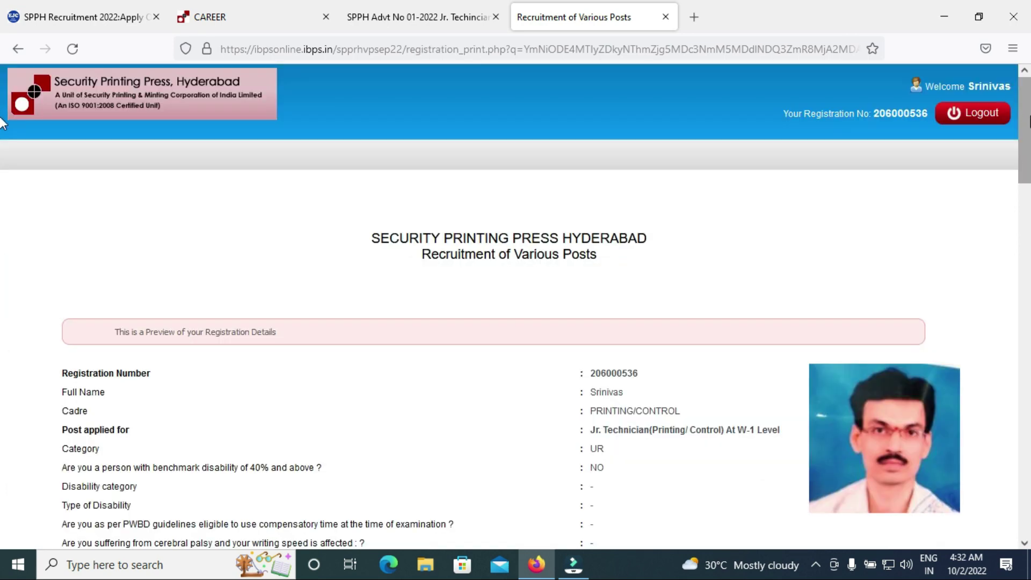
Review the registration preview from the basic details through fees, personal details and qualifications to the declaration
scroll(3, 203, "down", 4)
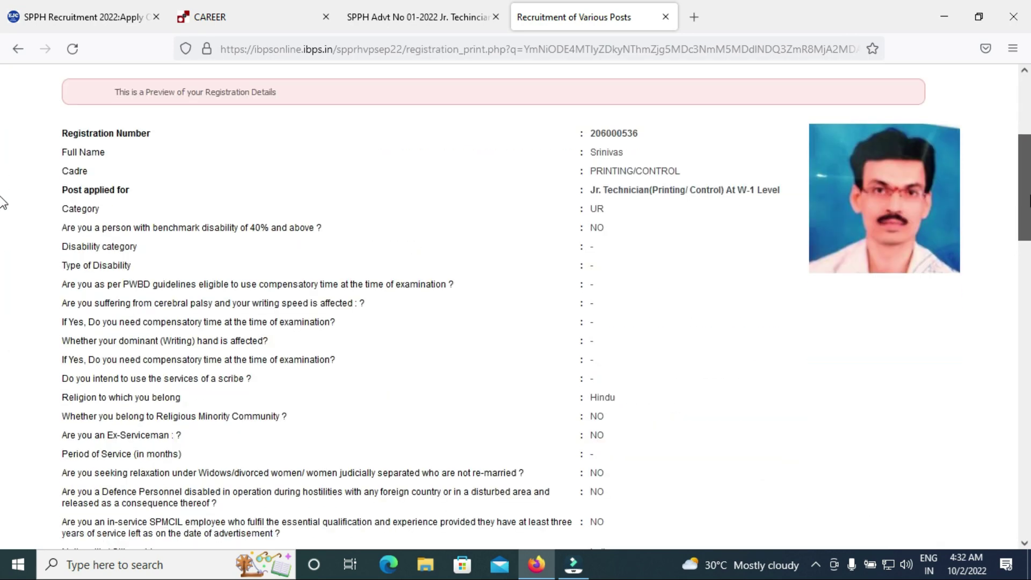
scroll(3, 203, "down", 8)
scroll(3, 231, "up", 8)
scroll(2, 260, "down", 5)
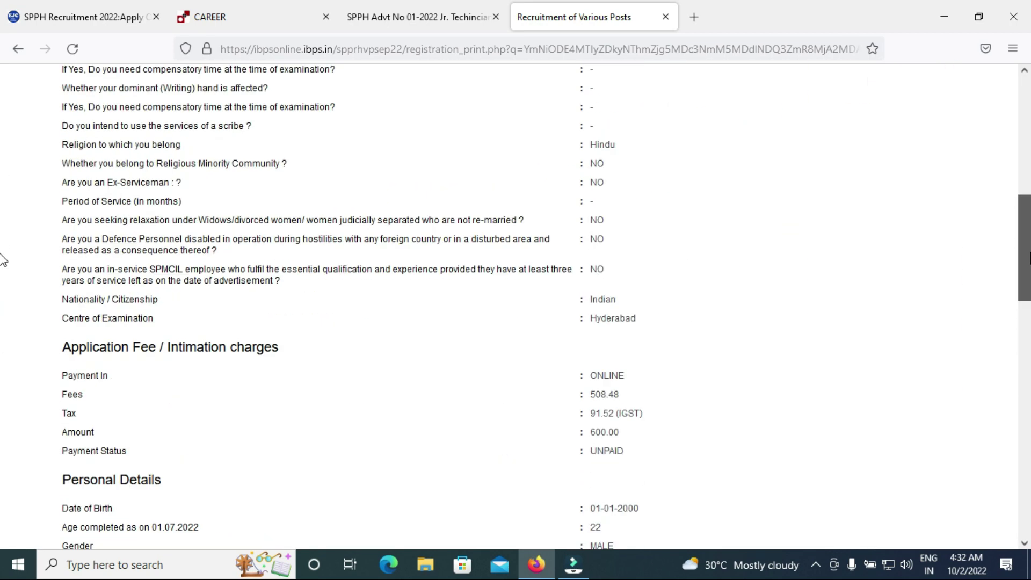
scroll(3, 260, "down", 10)
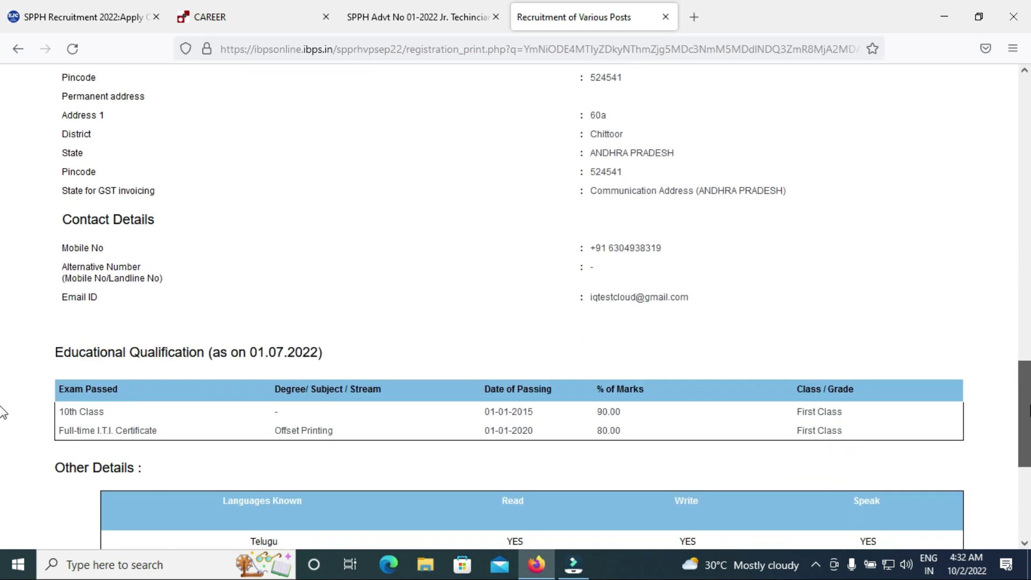
scroll(3, 413, "down", 3)
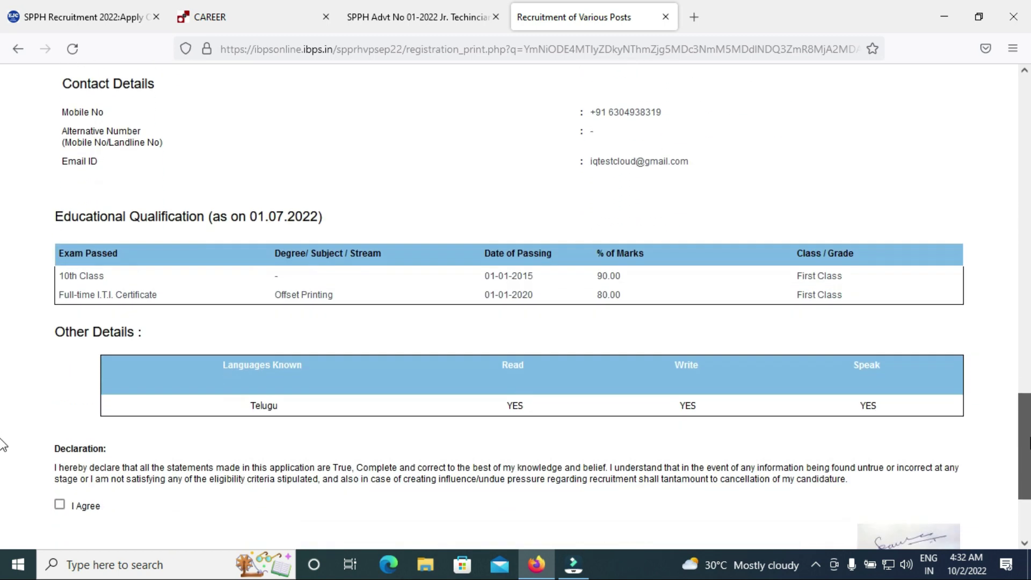
scroll(1, 446, "down", 3)
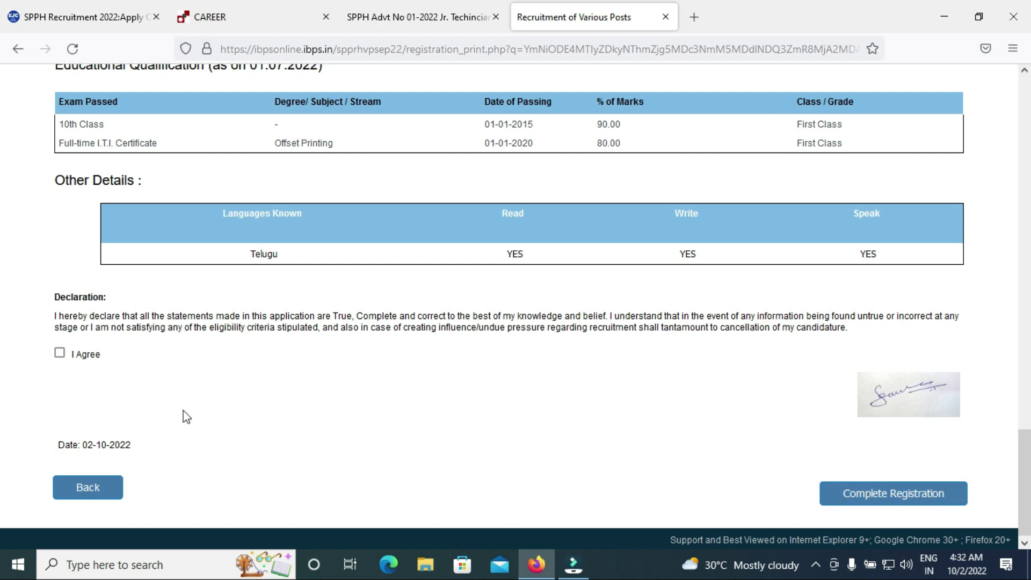
Agree to the declaration and complete the registration, accepting both confirmations
left_click(63, 354)
left_click(919, 493)
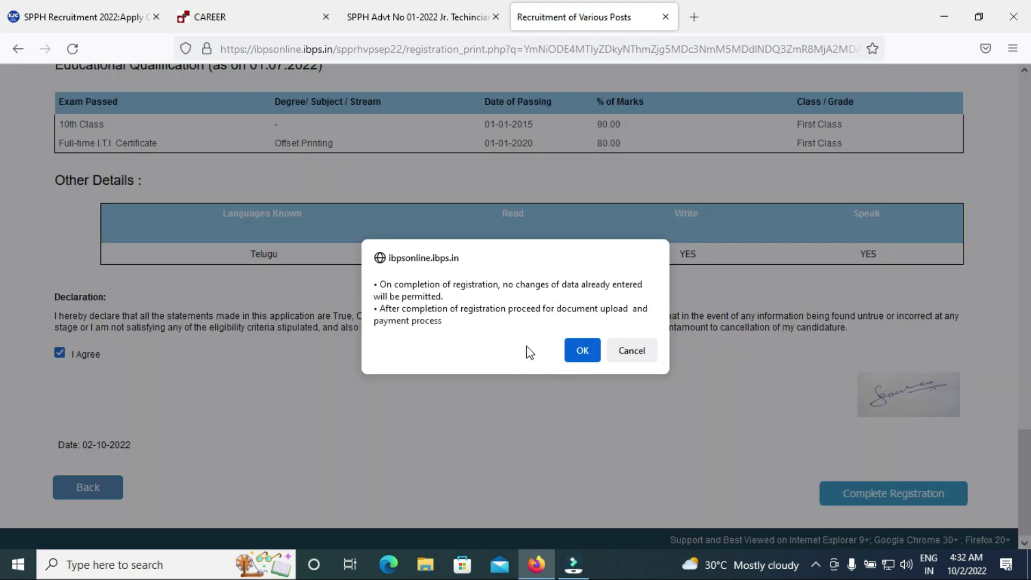
left_click(568, 352)
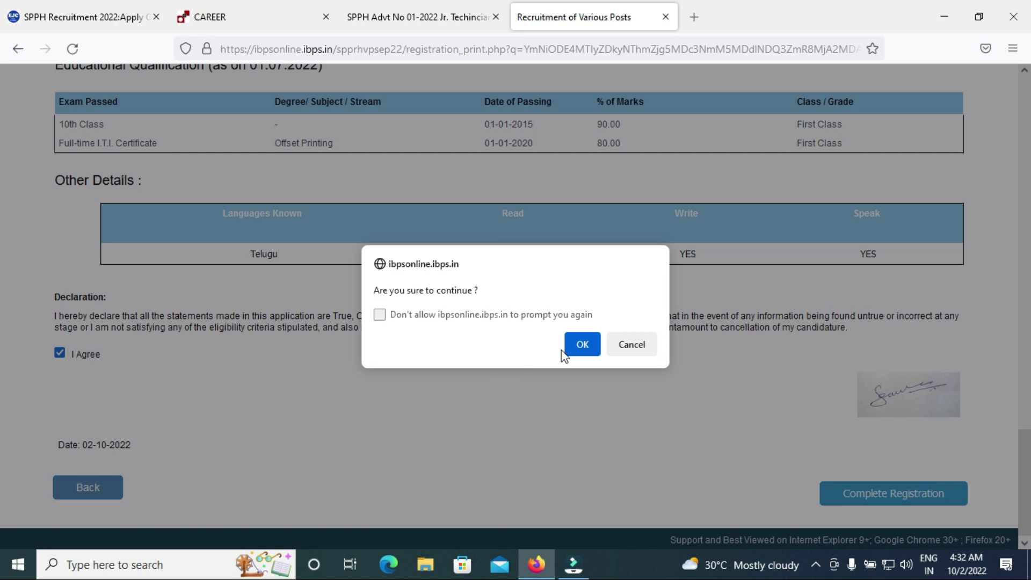
left_click(582, 346)
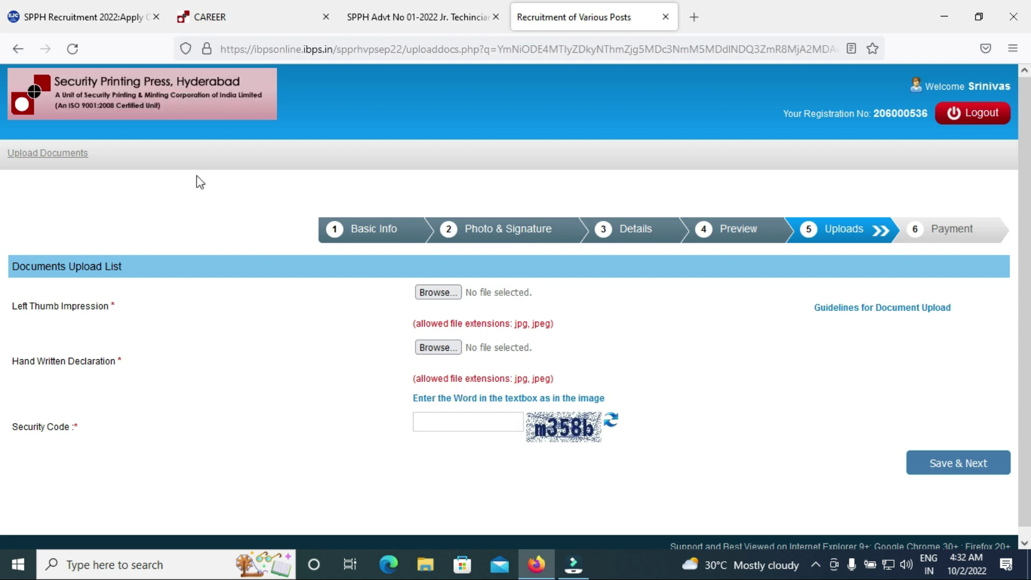
Check the left thumb impression and handwritten declaration upload requirements in the SPPH Recruitment 2022 article
left_click(107, 21)
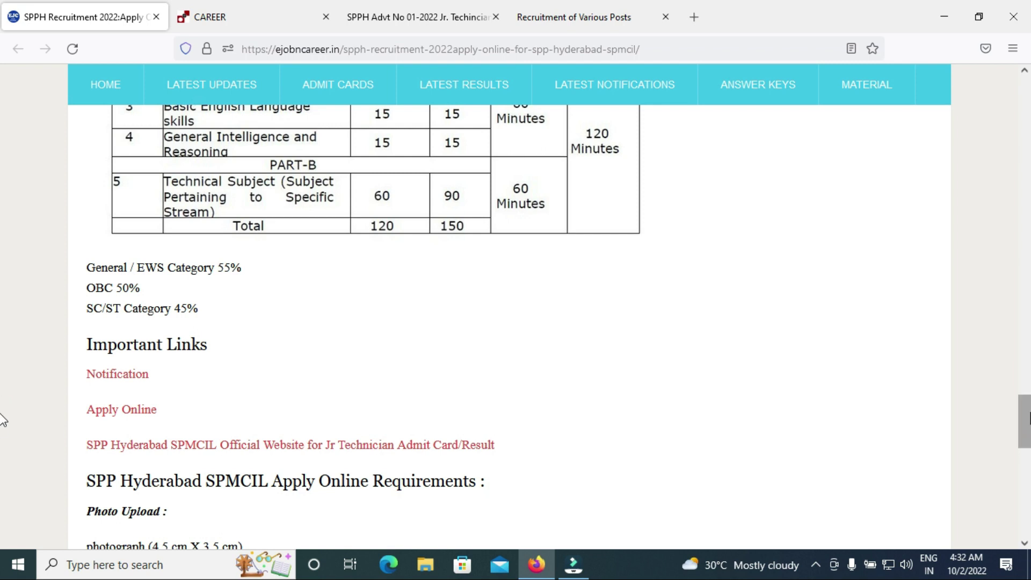
scroll(3, 470, "down", 4)
scroll(3, 470, "down", 5)
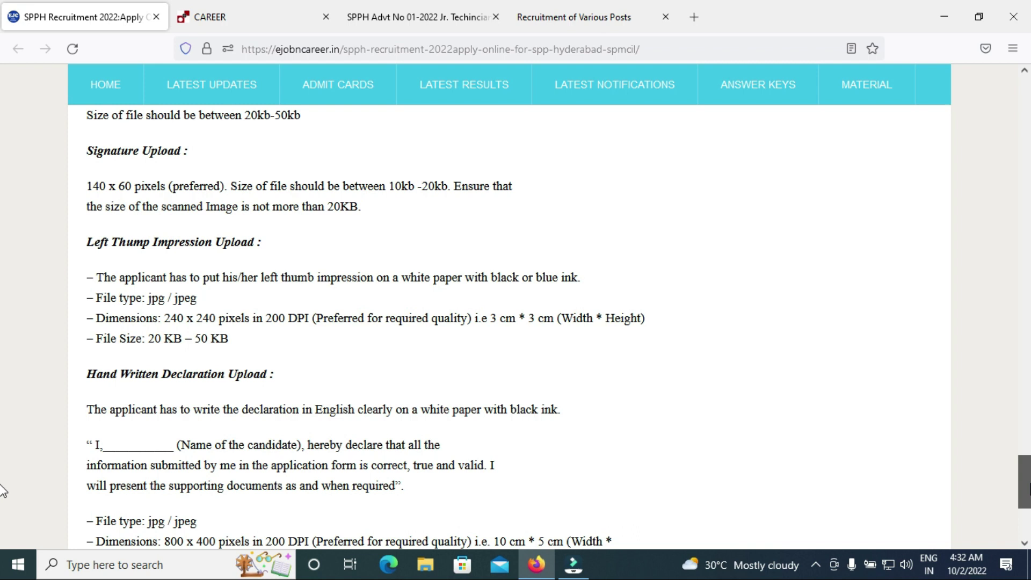
Read the handwritten declaration's wording and file requirements in the article, and advance the application from document uploads to payment
scroll(1, 488, "down", 3)
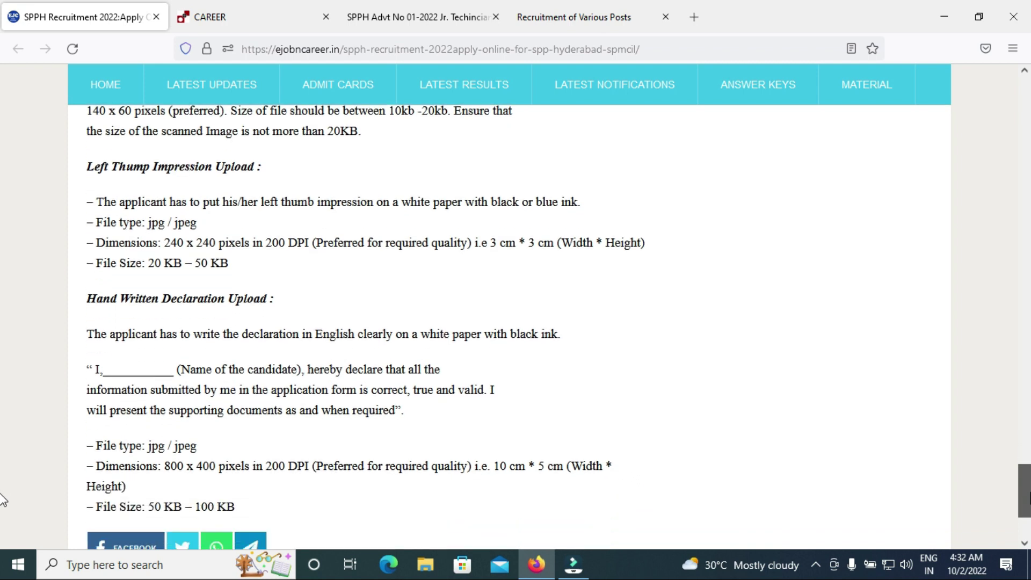
scroll(2, 505, "down", 1)
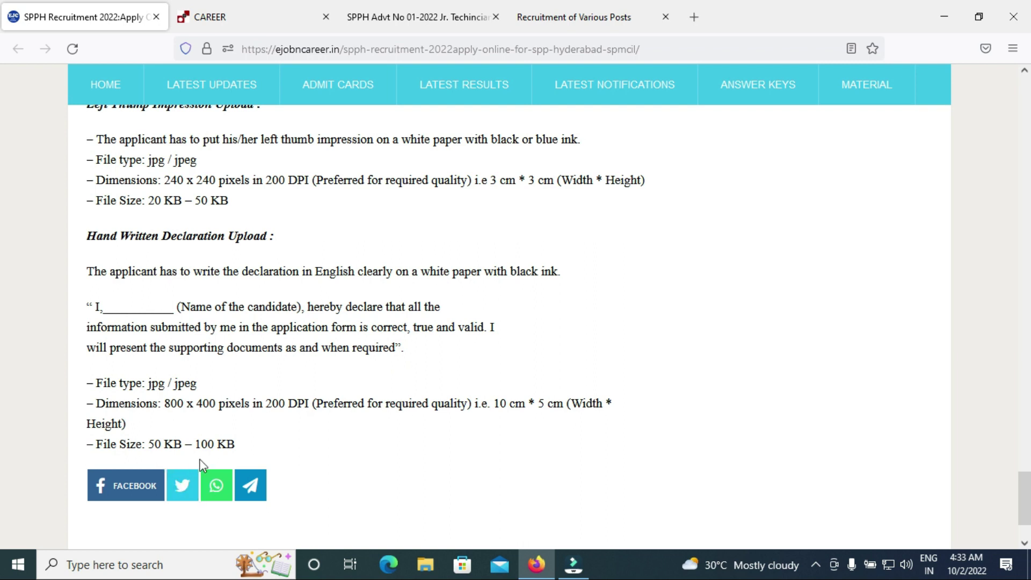
left_click(575, 17)
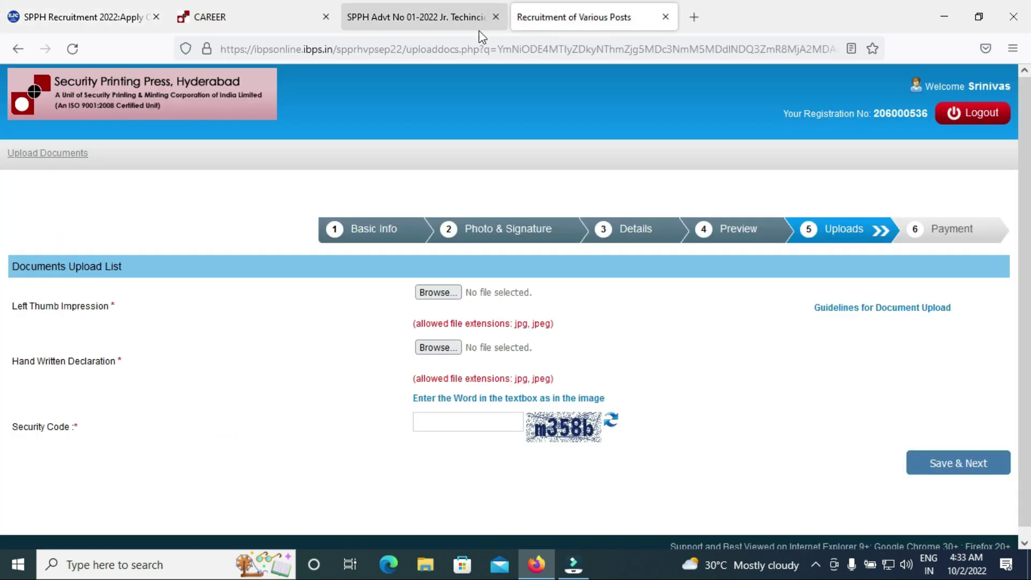
left_click(963, 450)
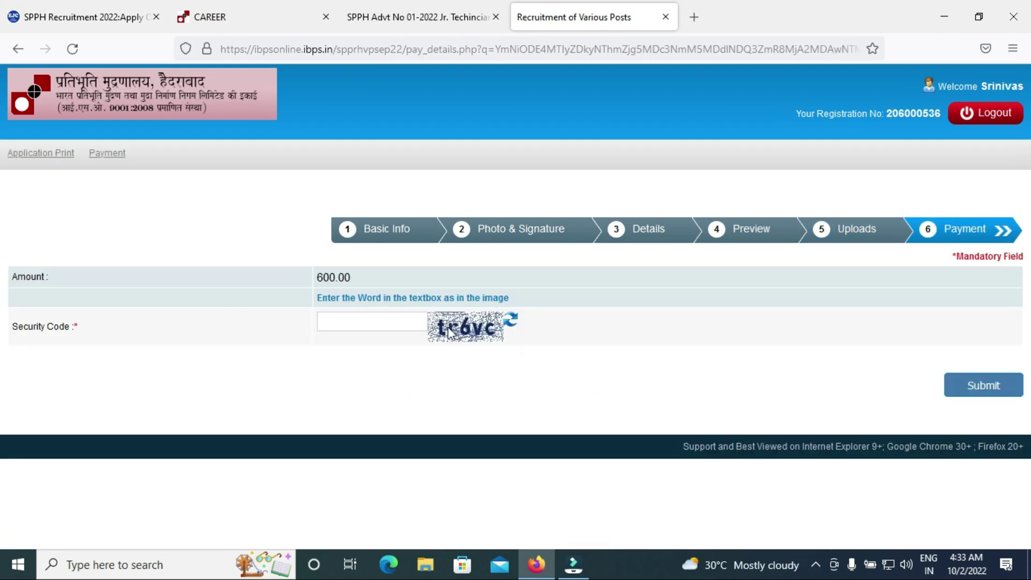
Enter the security code for the application fee payment and submit it, accepting the confirmation to proceed to the payment gateway
left_click(359, 322)
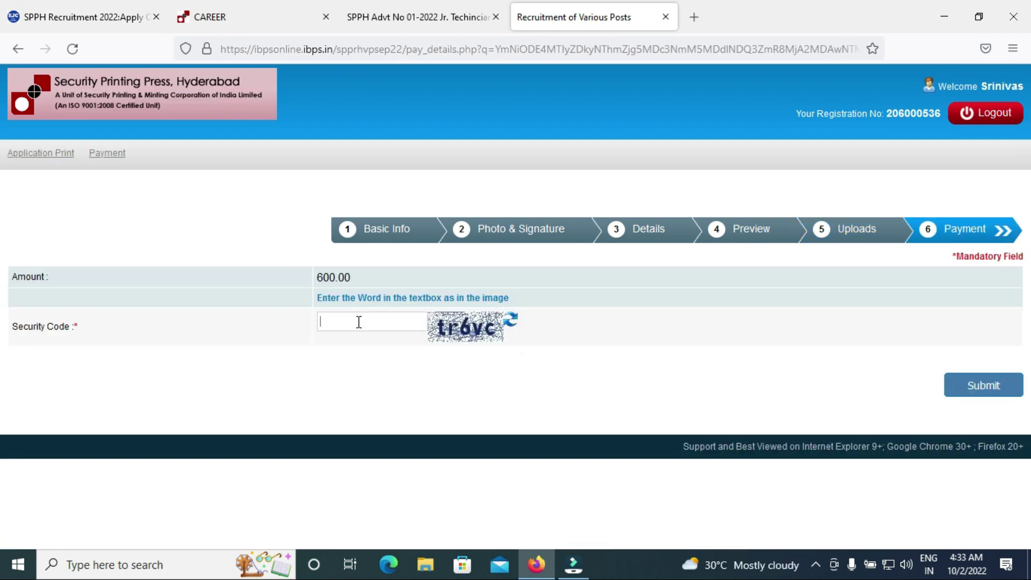
type("tr")
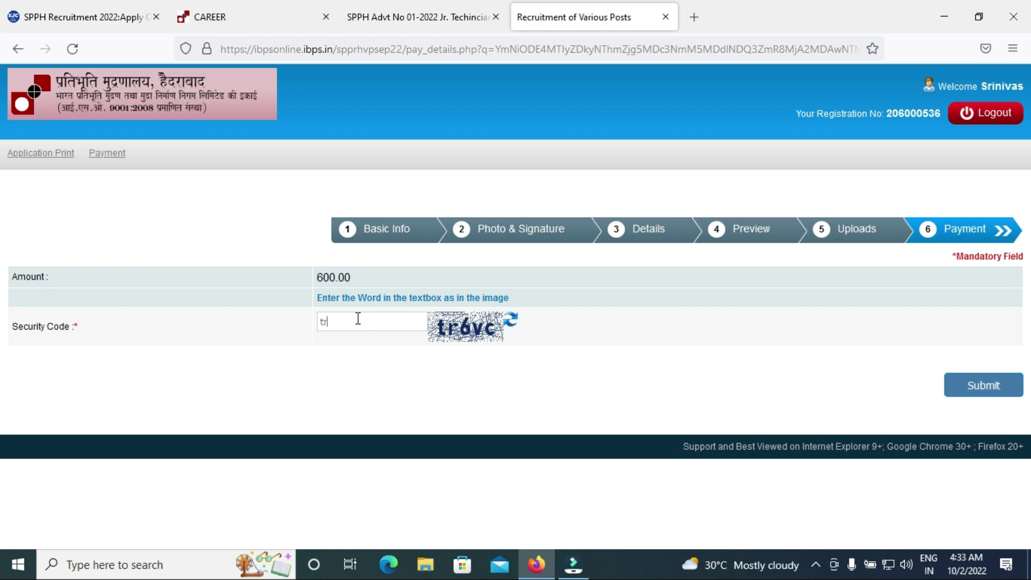
type("6")
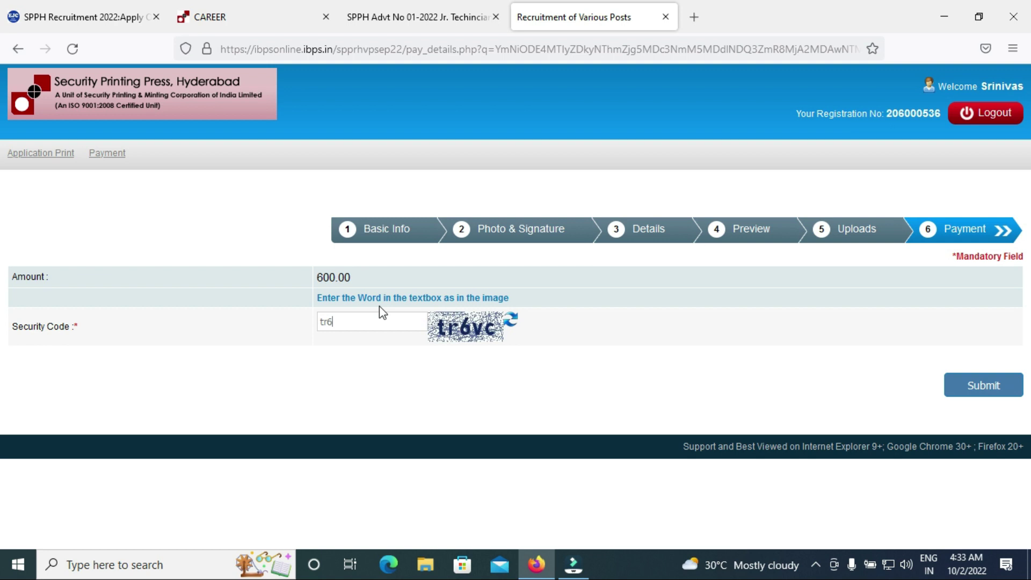
type("vc")
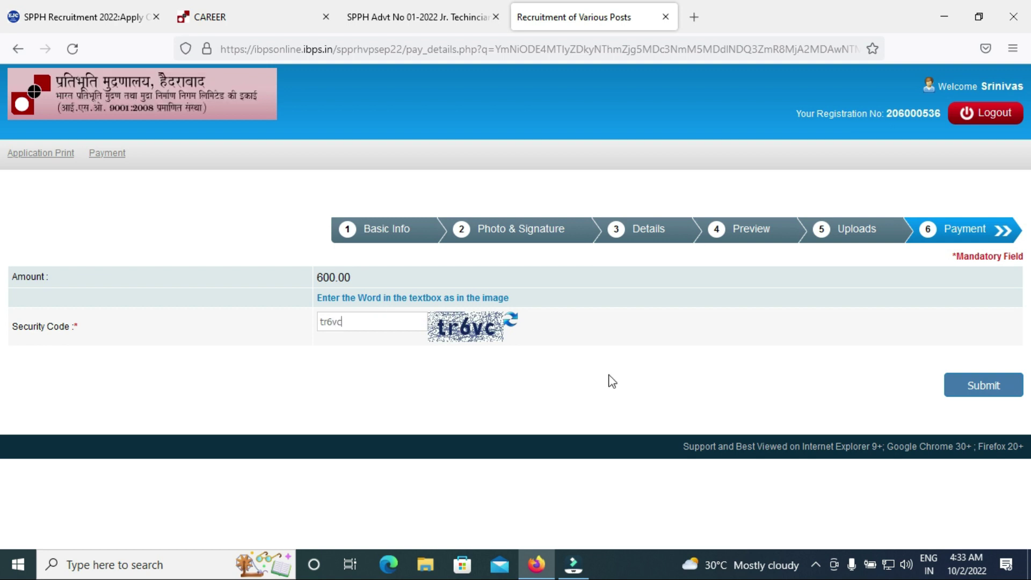
left_click(976, 391)
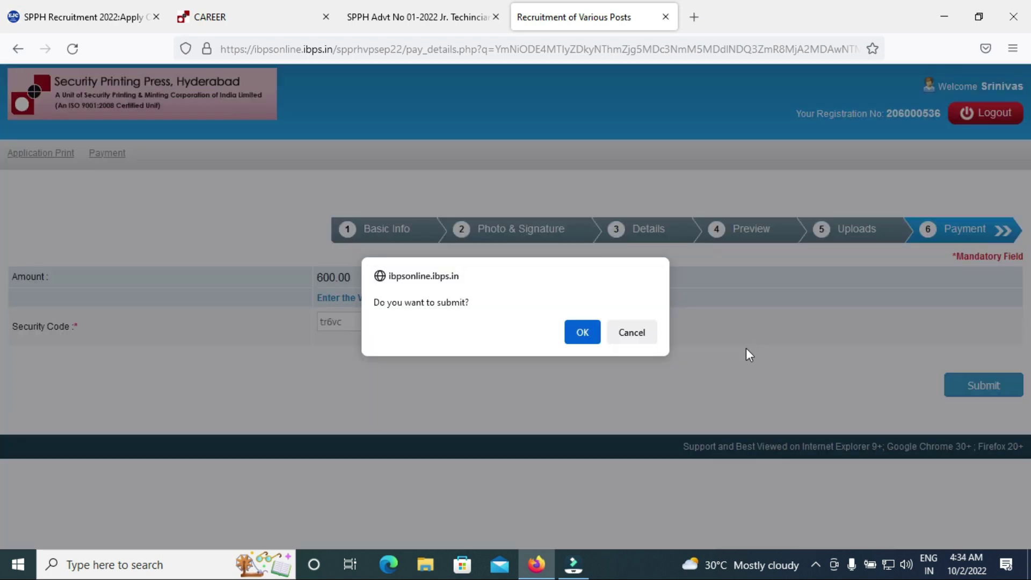
left_click(591, 336)
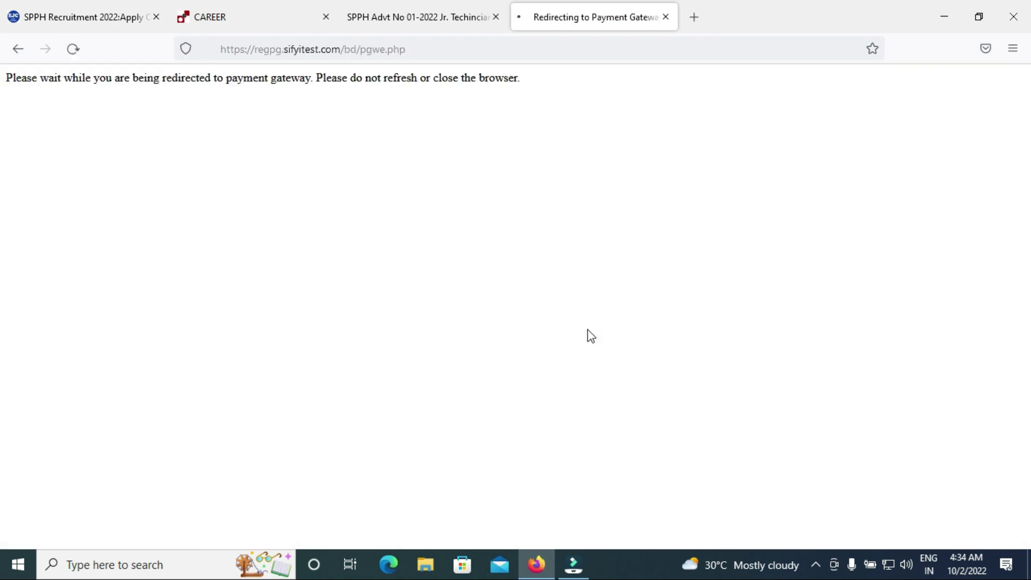